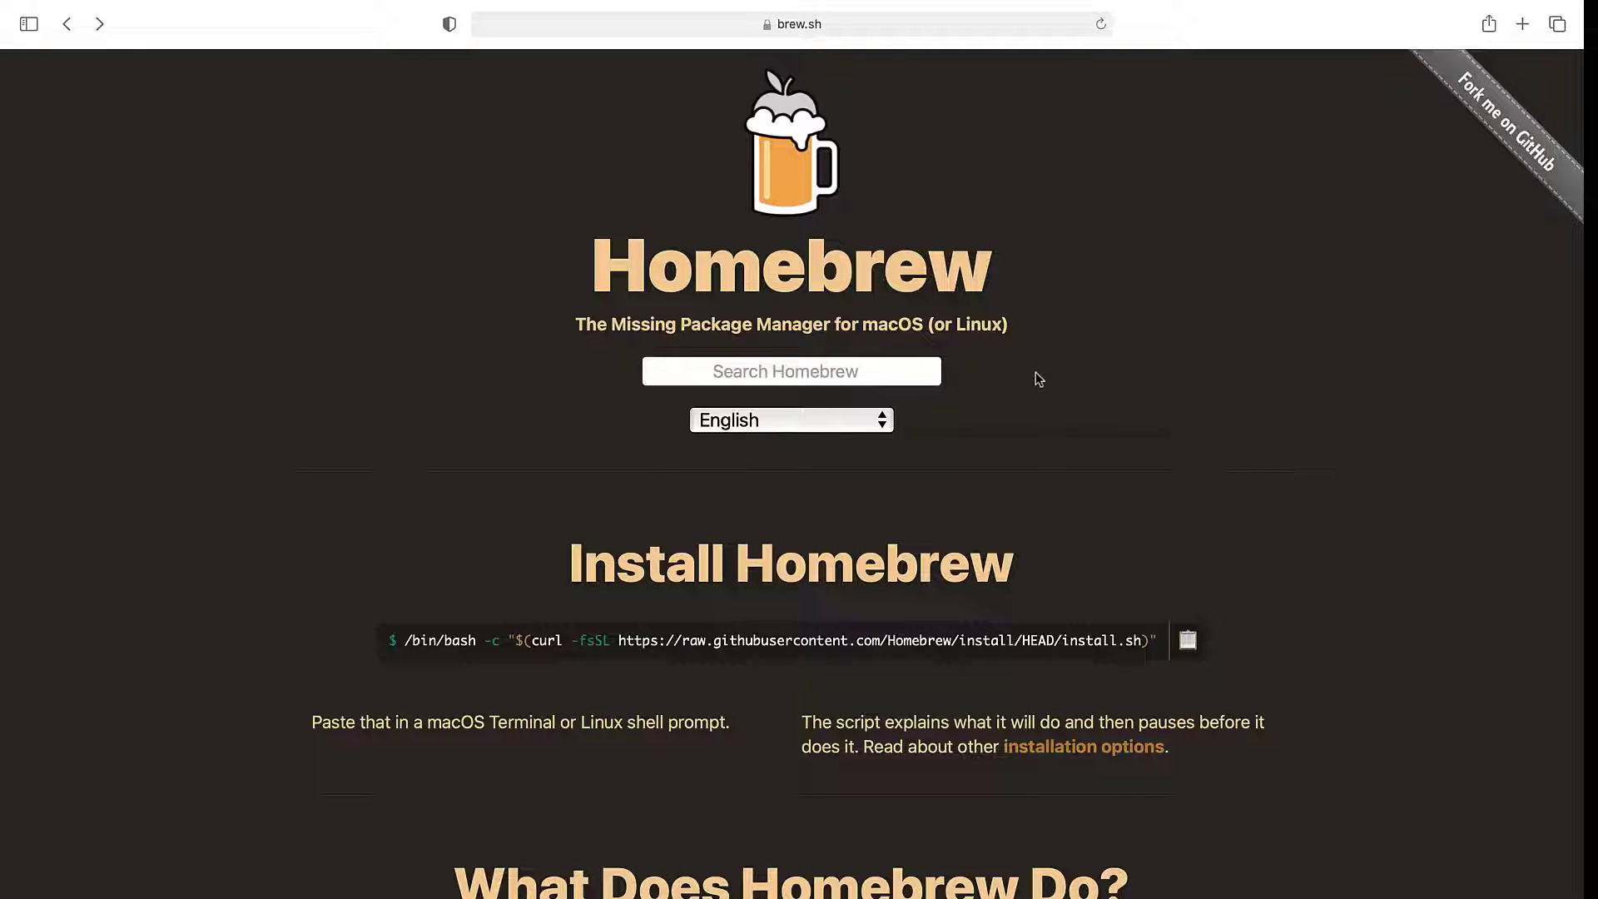
# Search Homebrew for 'ansible' and view the ansible formula's install details
pyautogui.click(902, 369)
pyautogui.write('an')
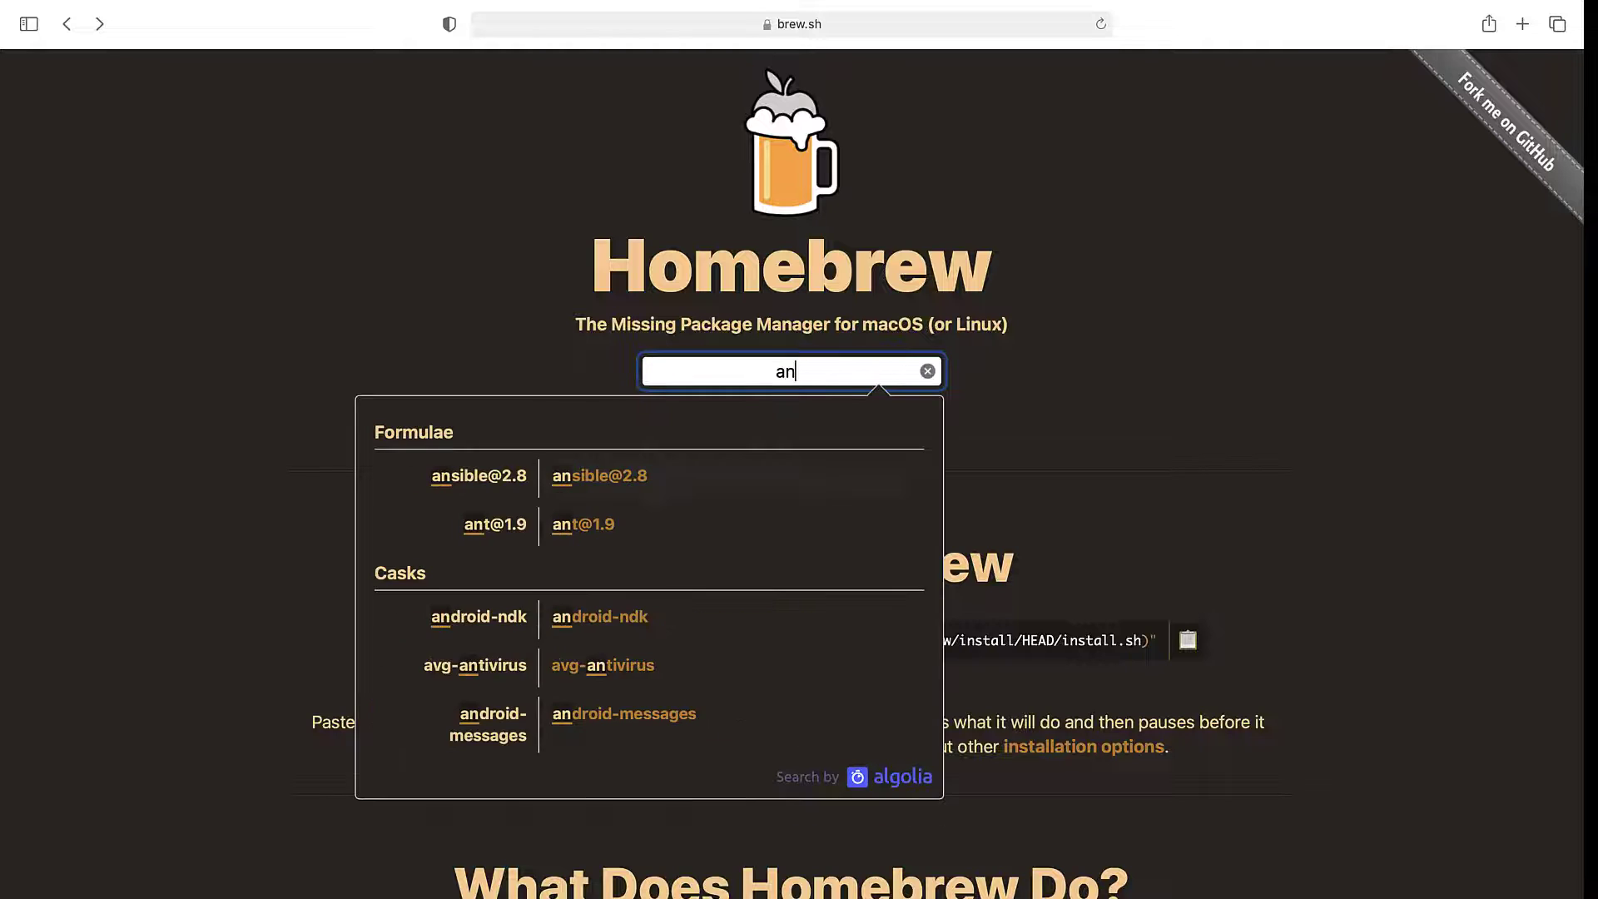
pyautogui.write('sible')
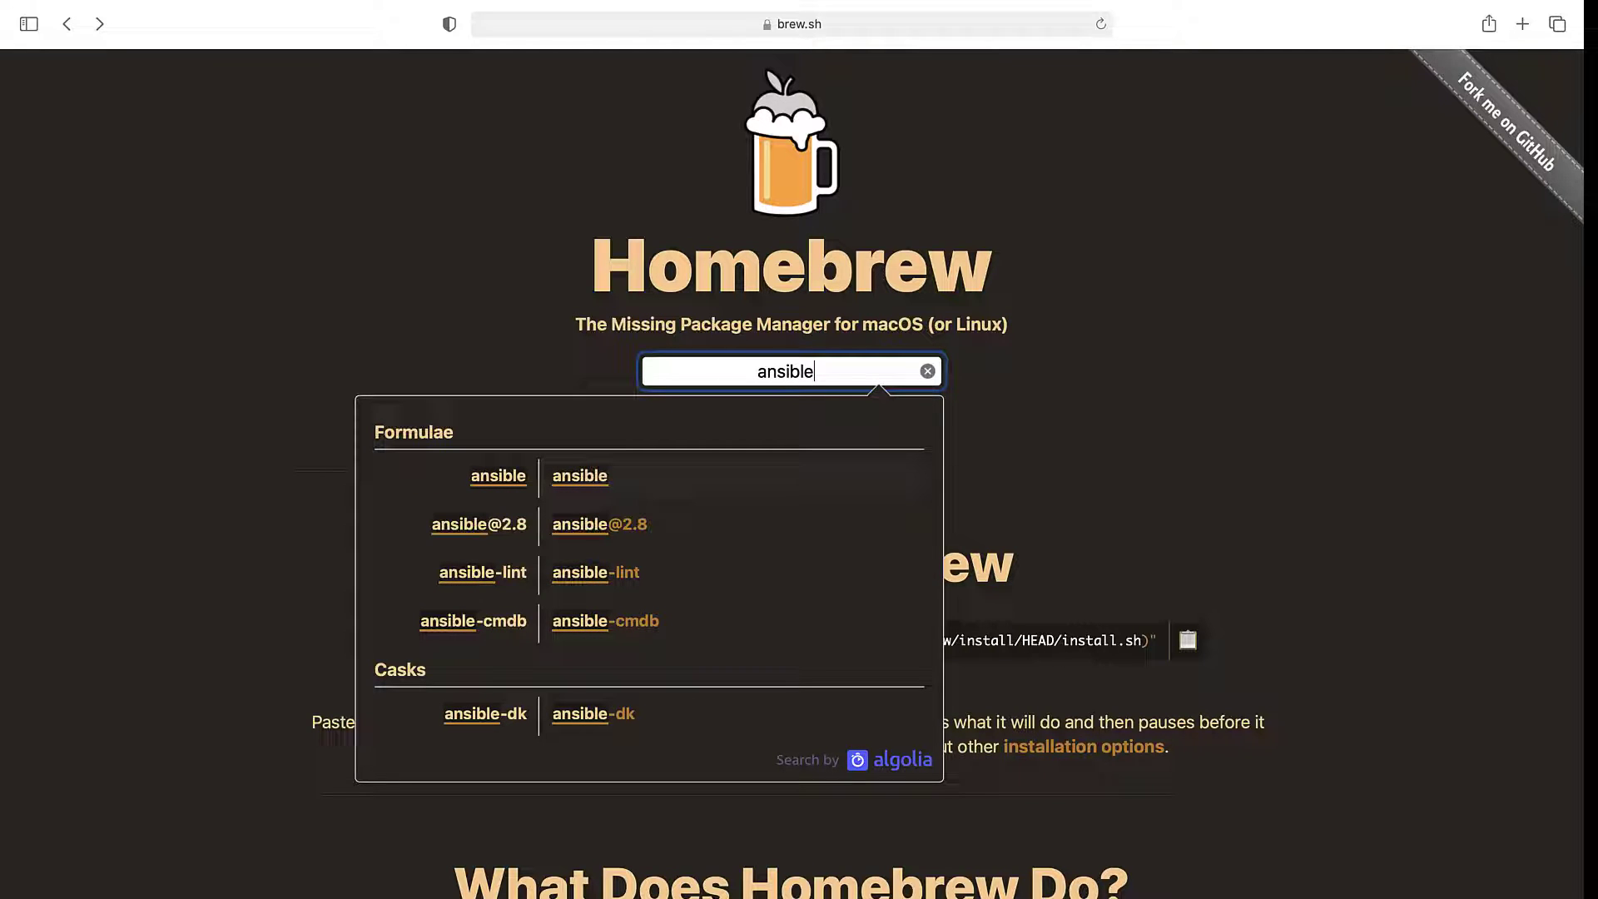
pyautogui.click(582, 479)
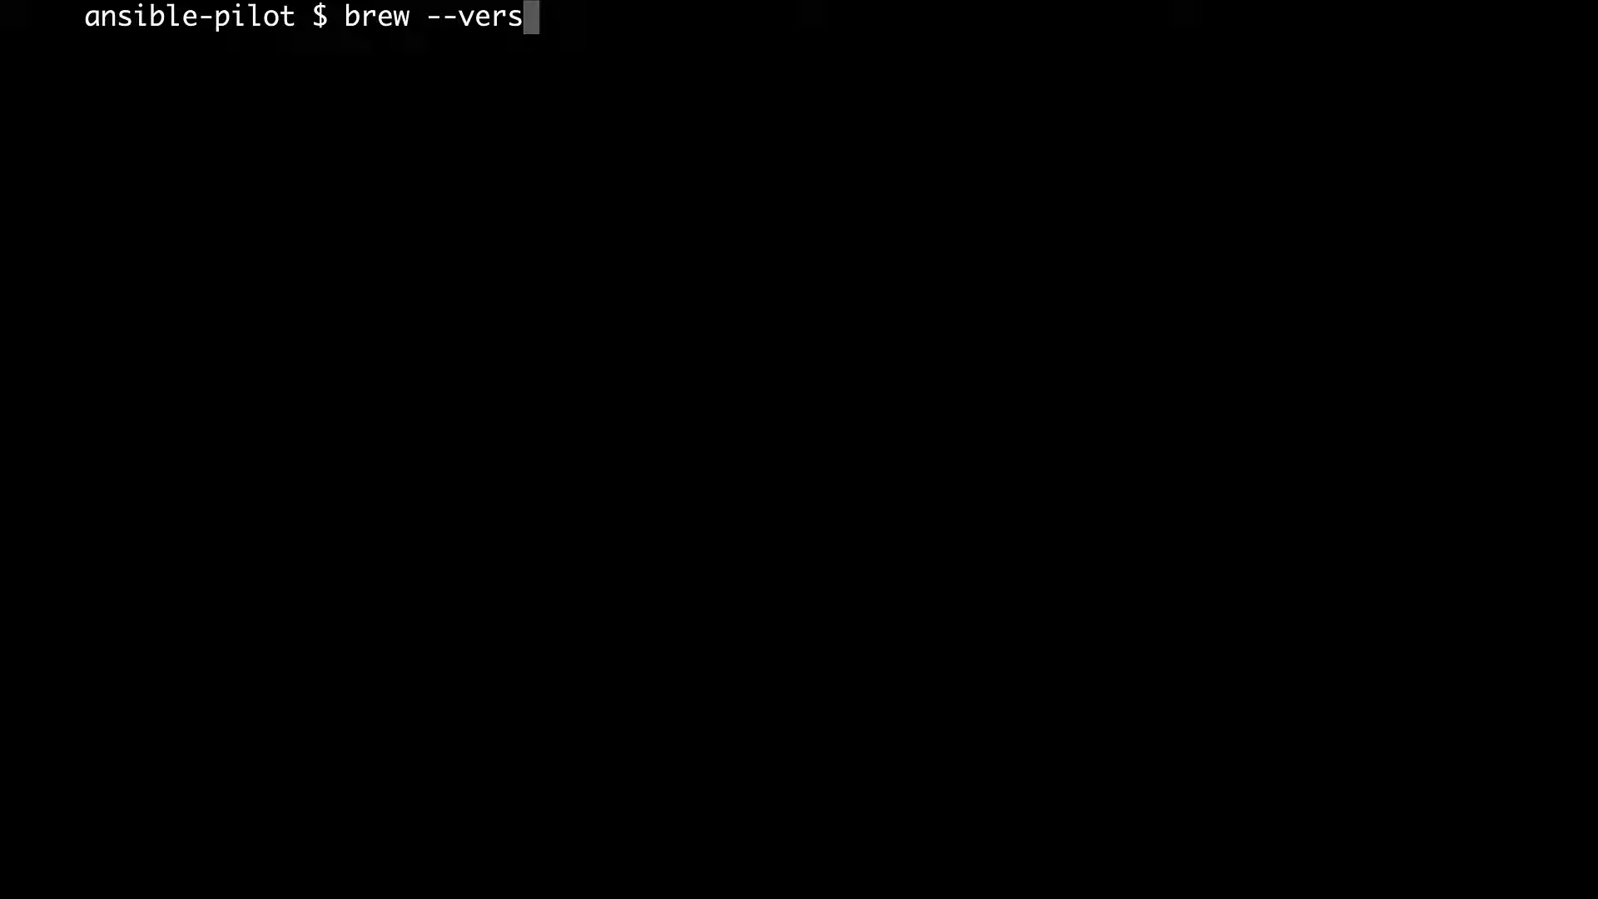
pyautogui.write('ion')
pyautogui.press('Return')
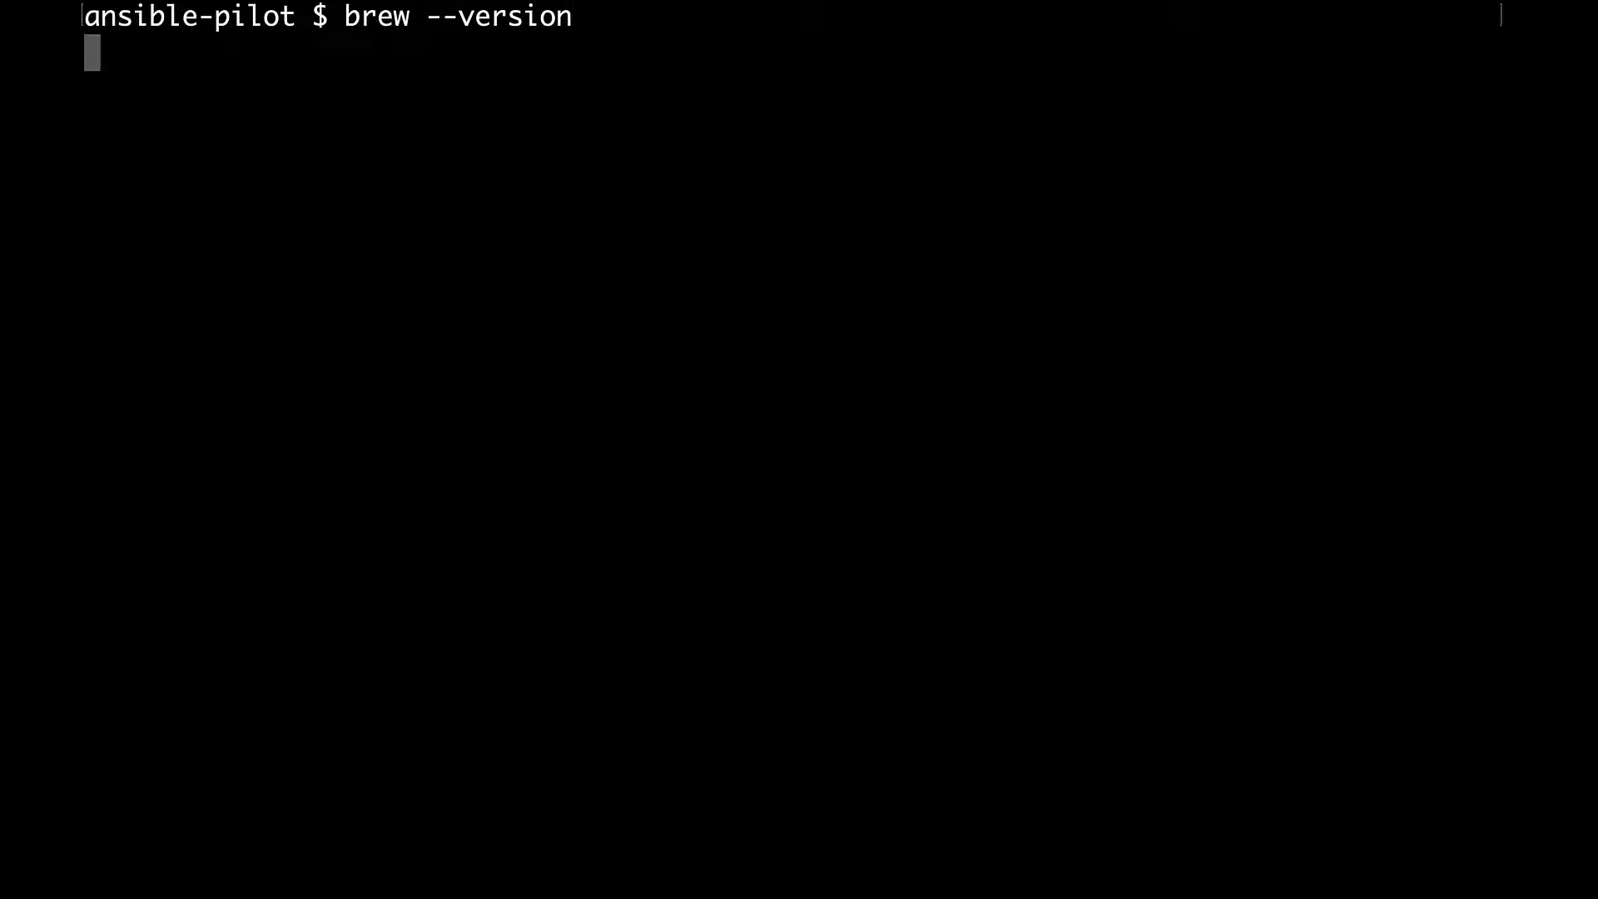
pyautogui.write('b')
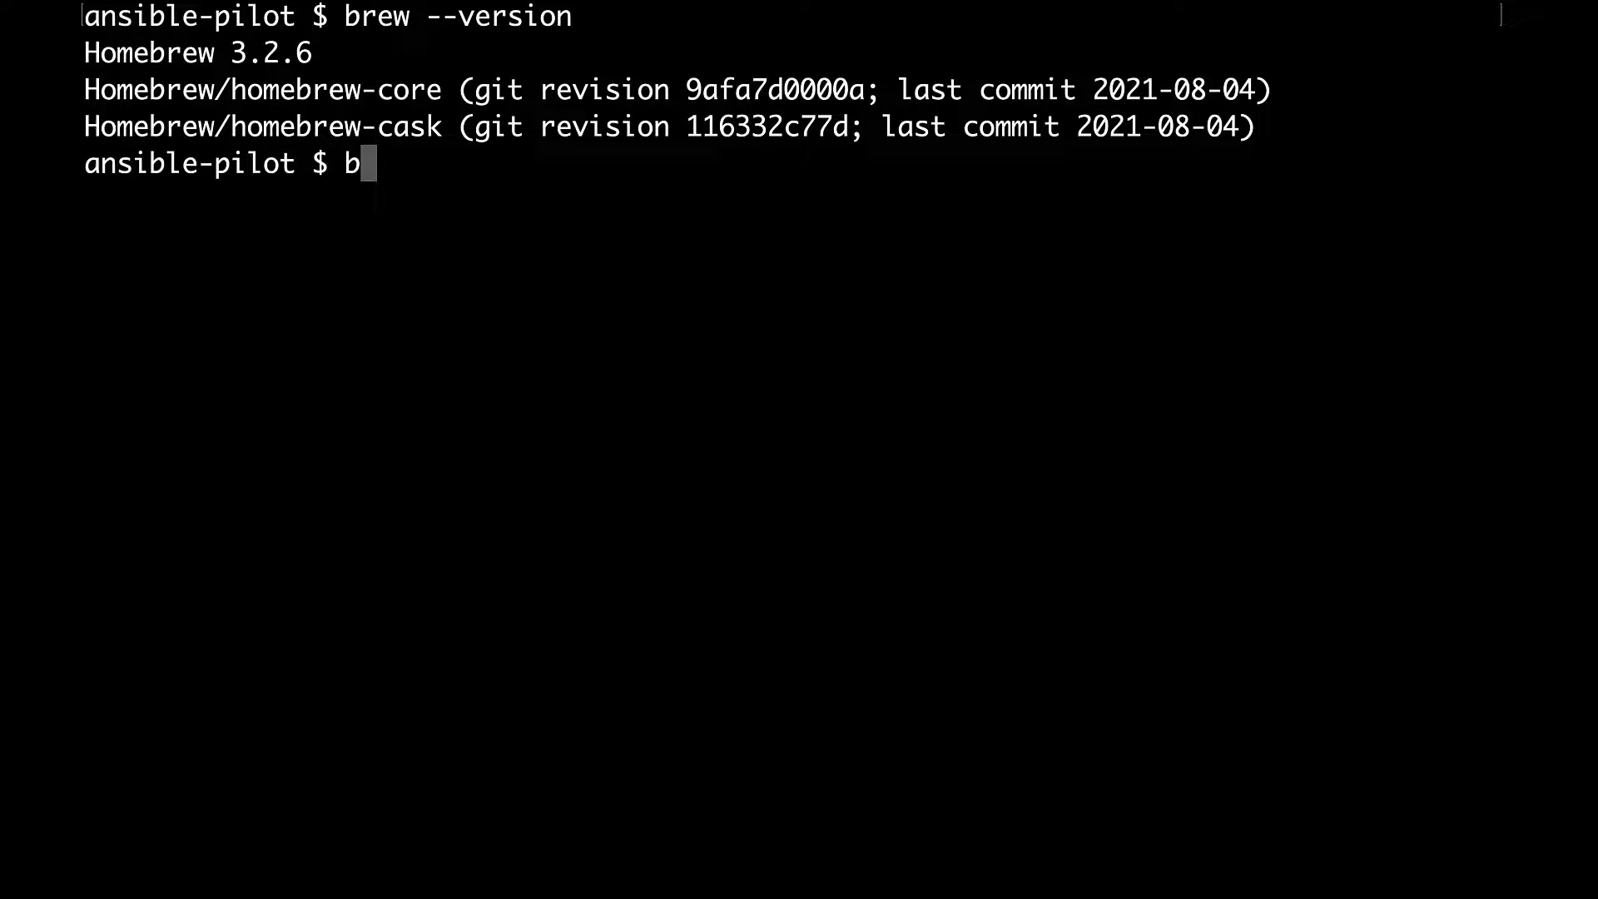
pyautogui.write('rew se')
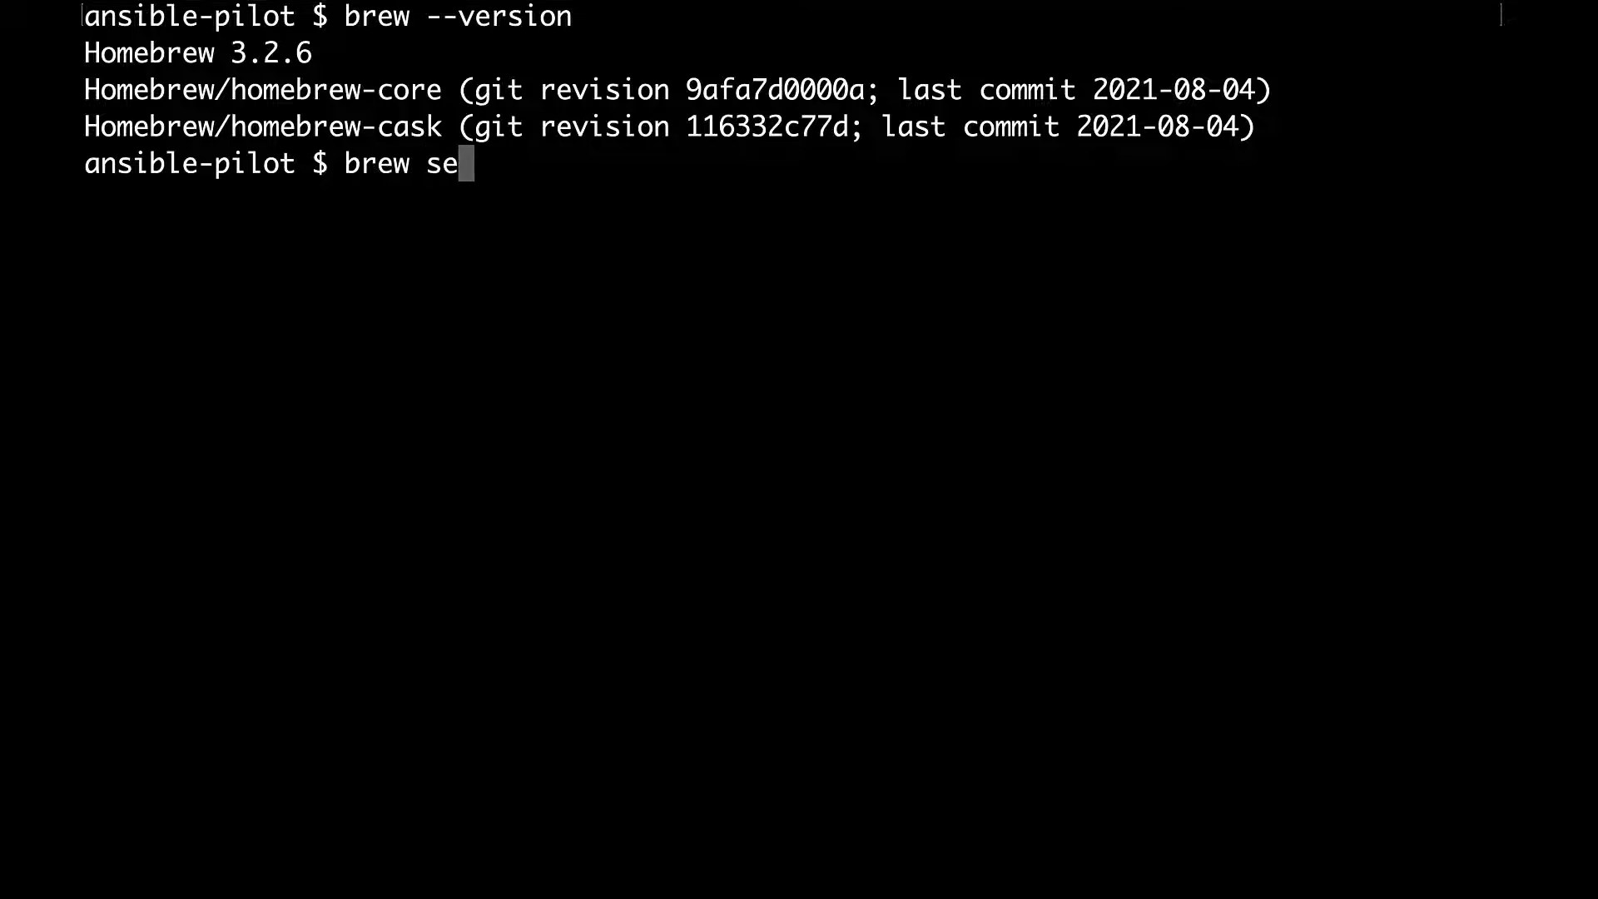
pyautogui.write('arch ansi')
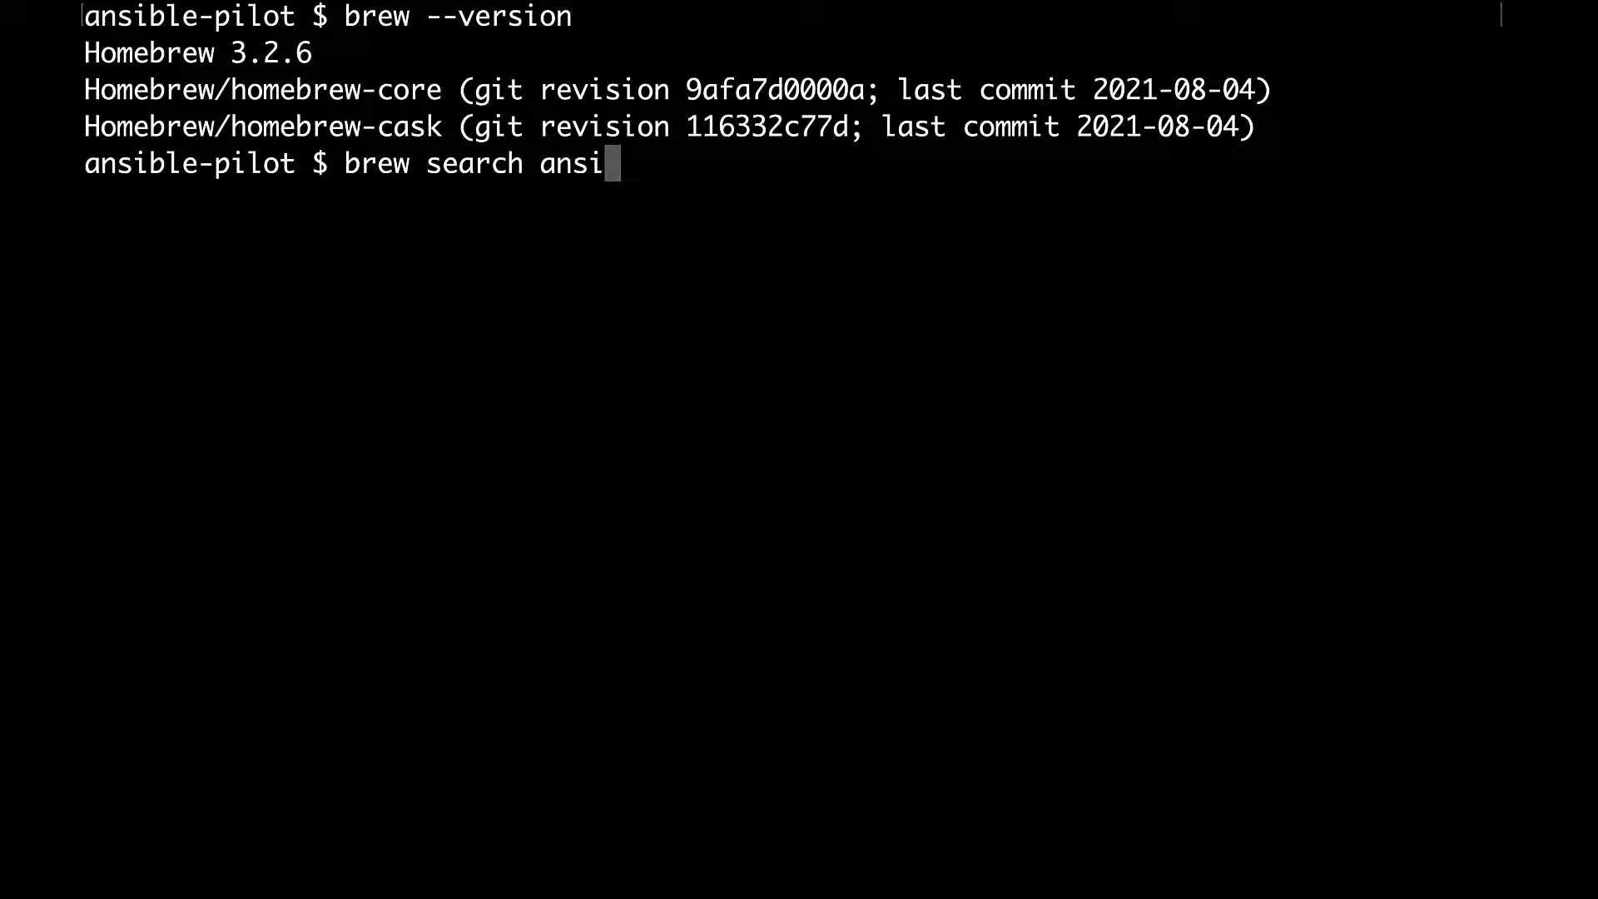
pyautogui.write('ble')
pyautogui.press('Return')
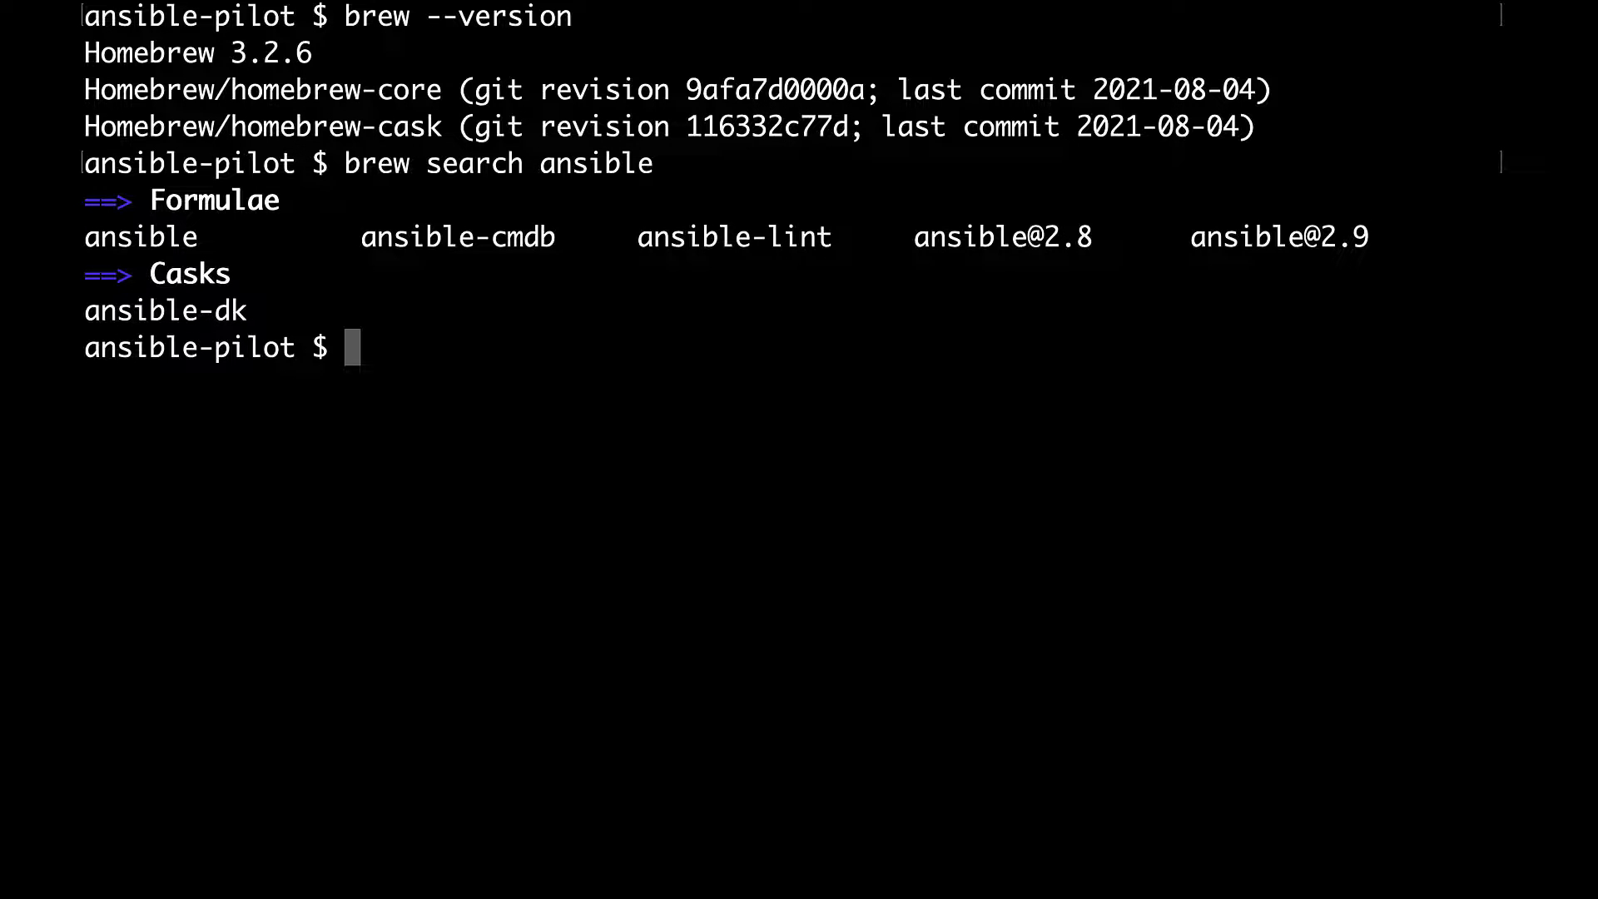
pyautogui.write('brew ')
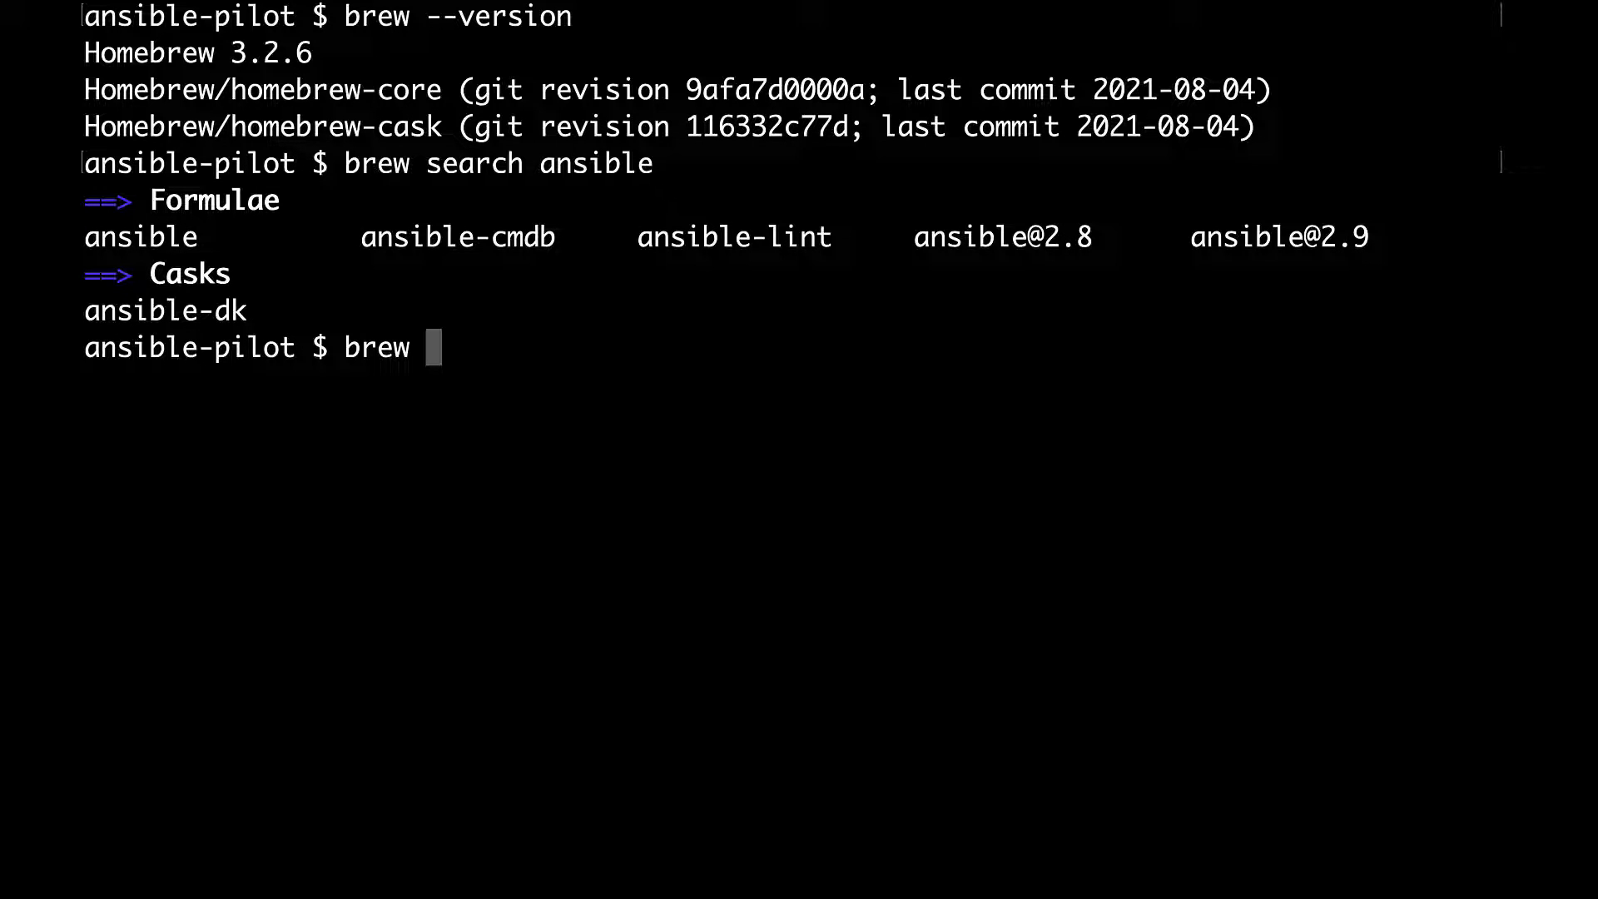
pyautogui.write('install ans')
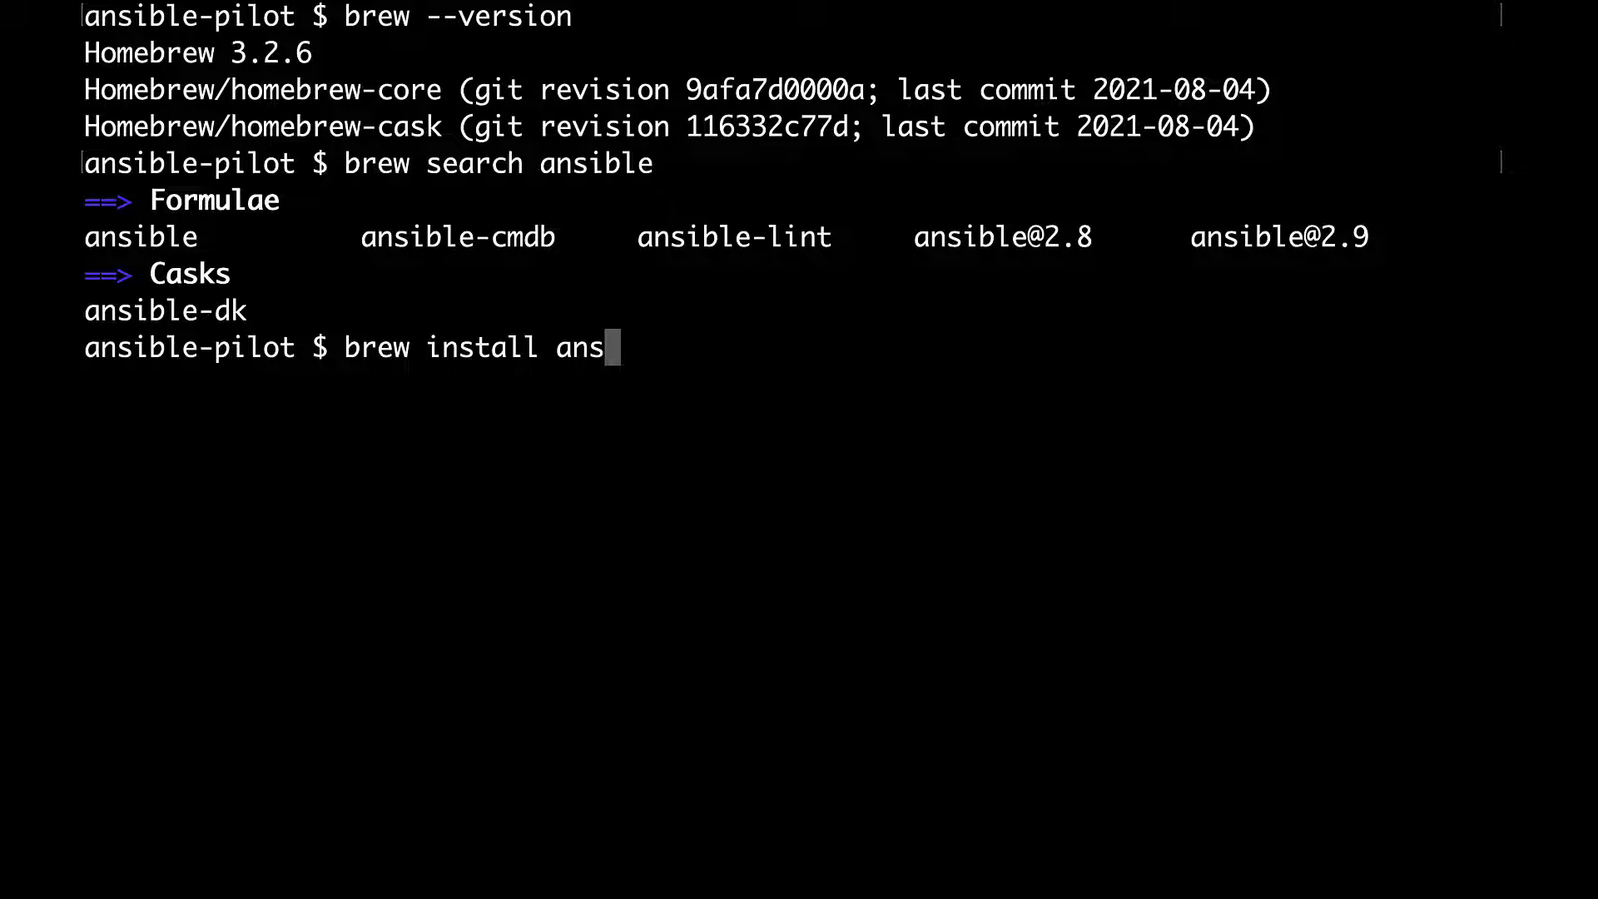
pyautogui.write('ible')
# Install the latest ansible 4.3.0 with 'brew install ansible'
pyautogui.press('Return')
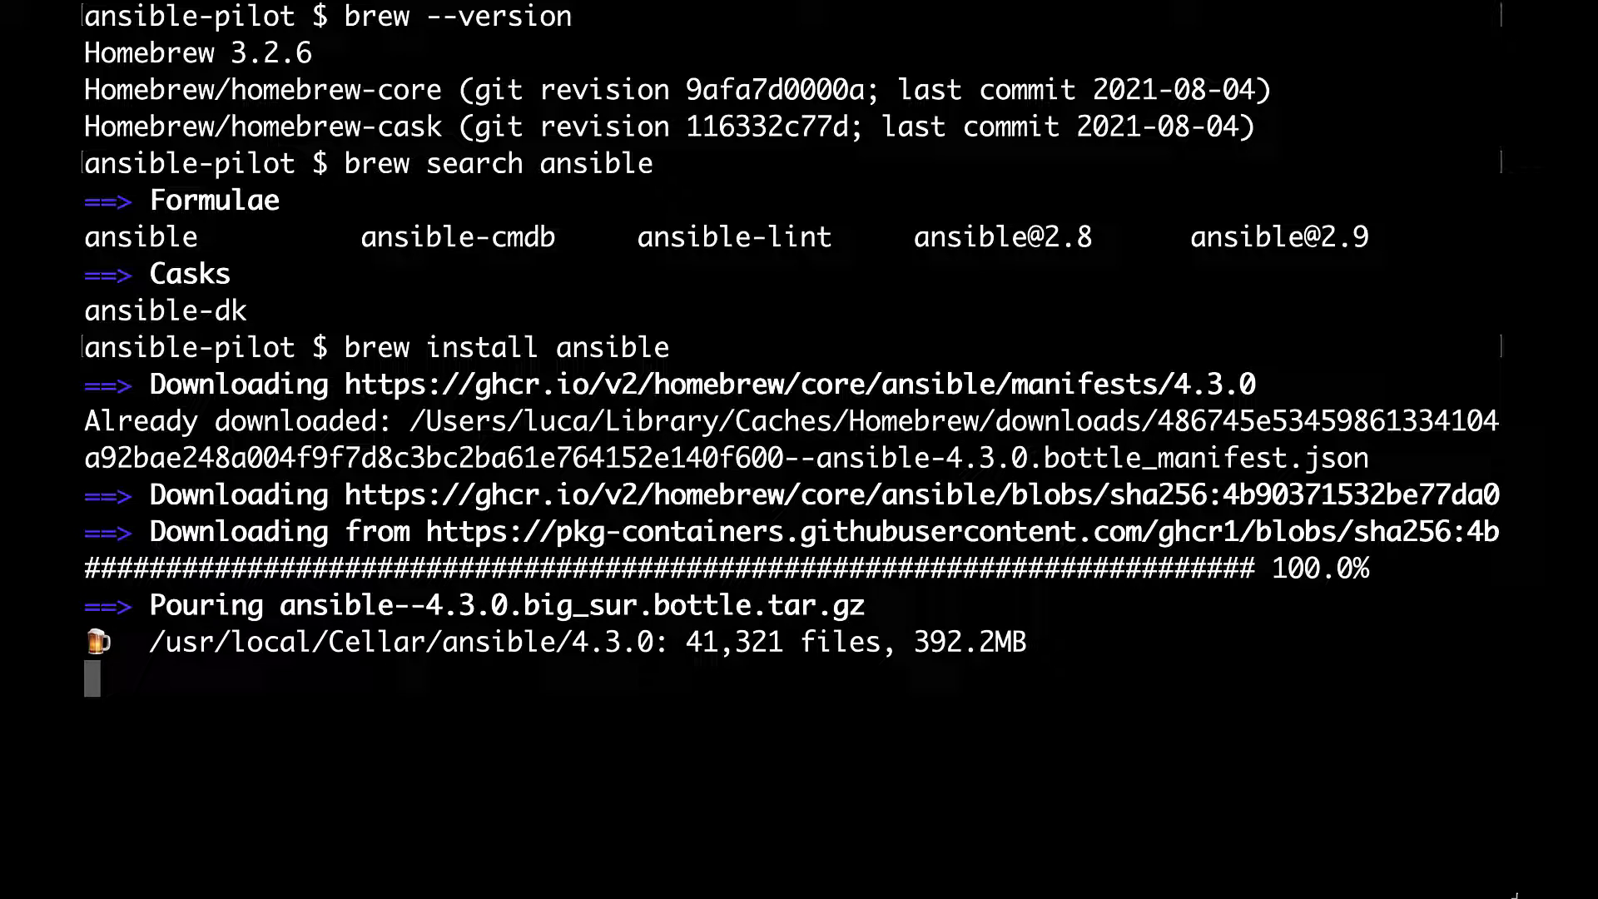
pyautogui.write('a')
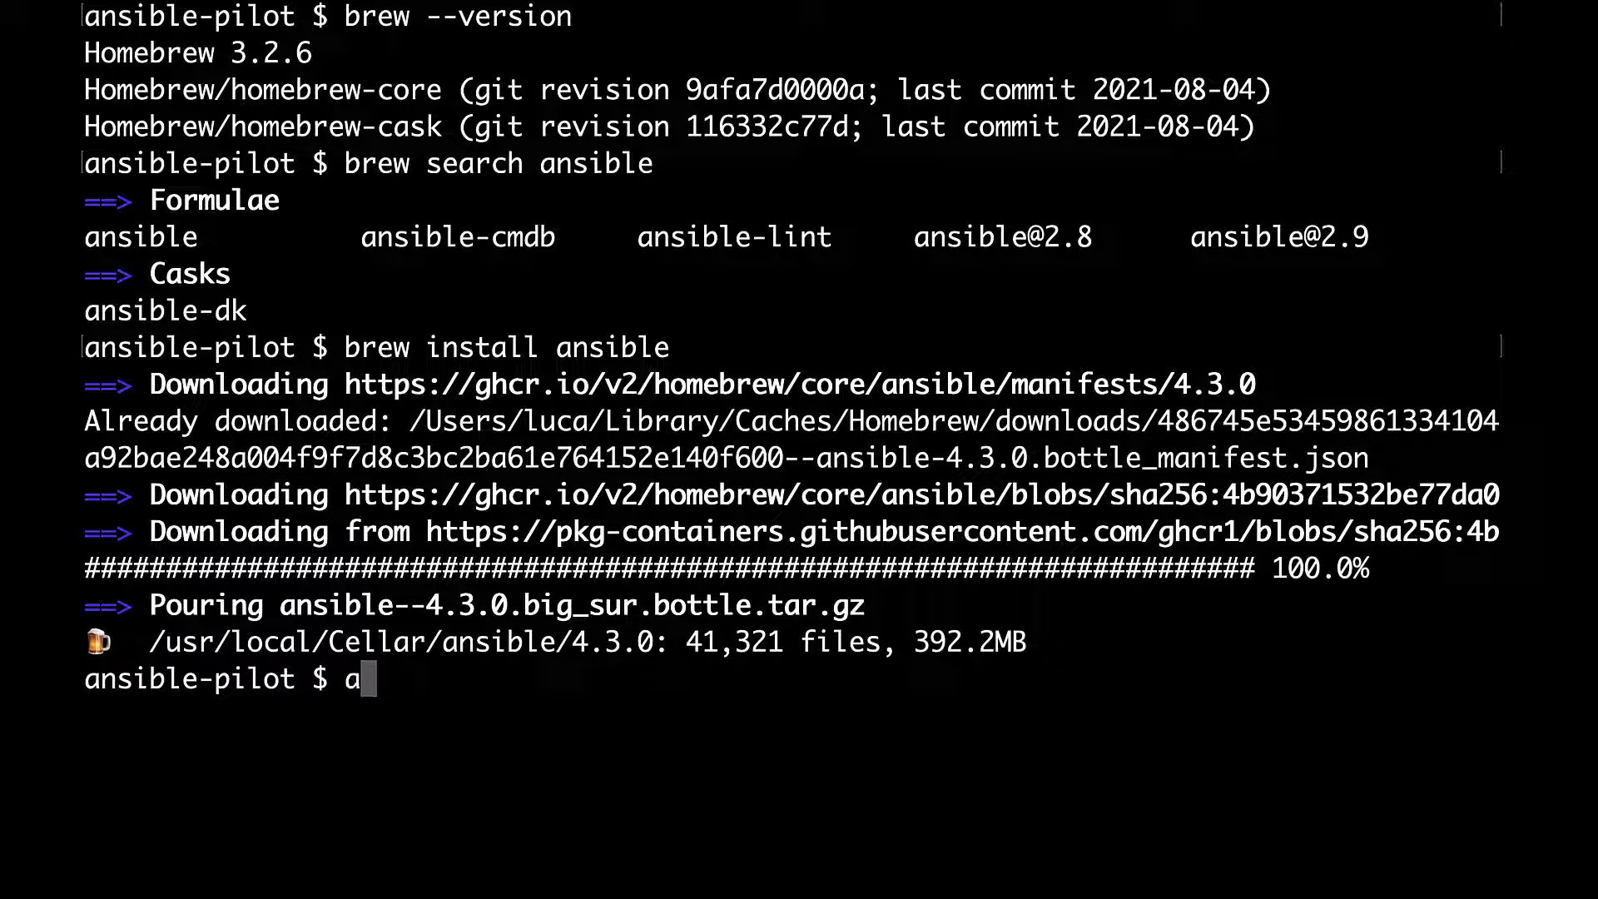
pyautogui.write('nsible ')
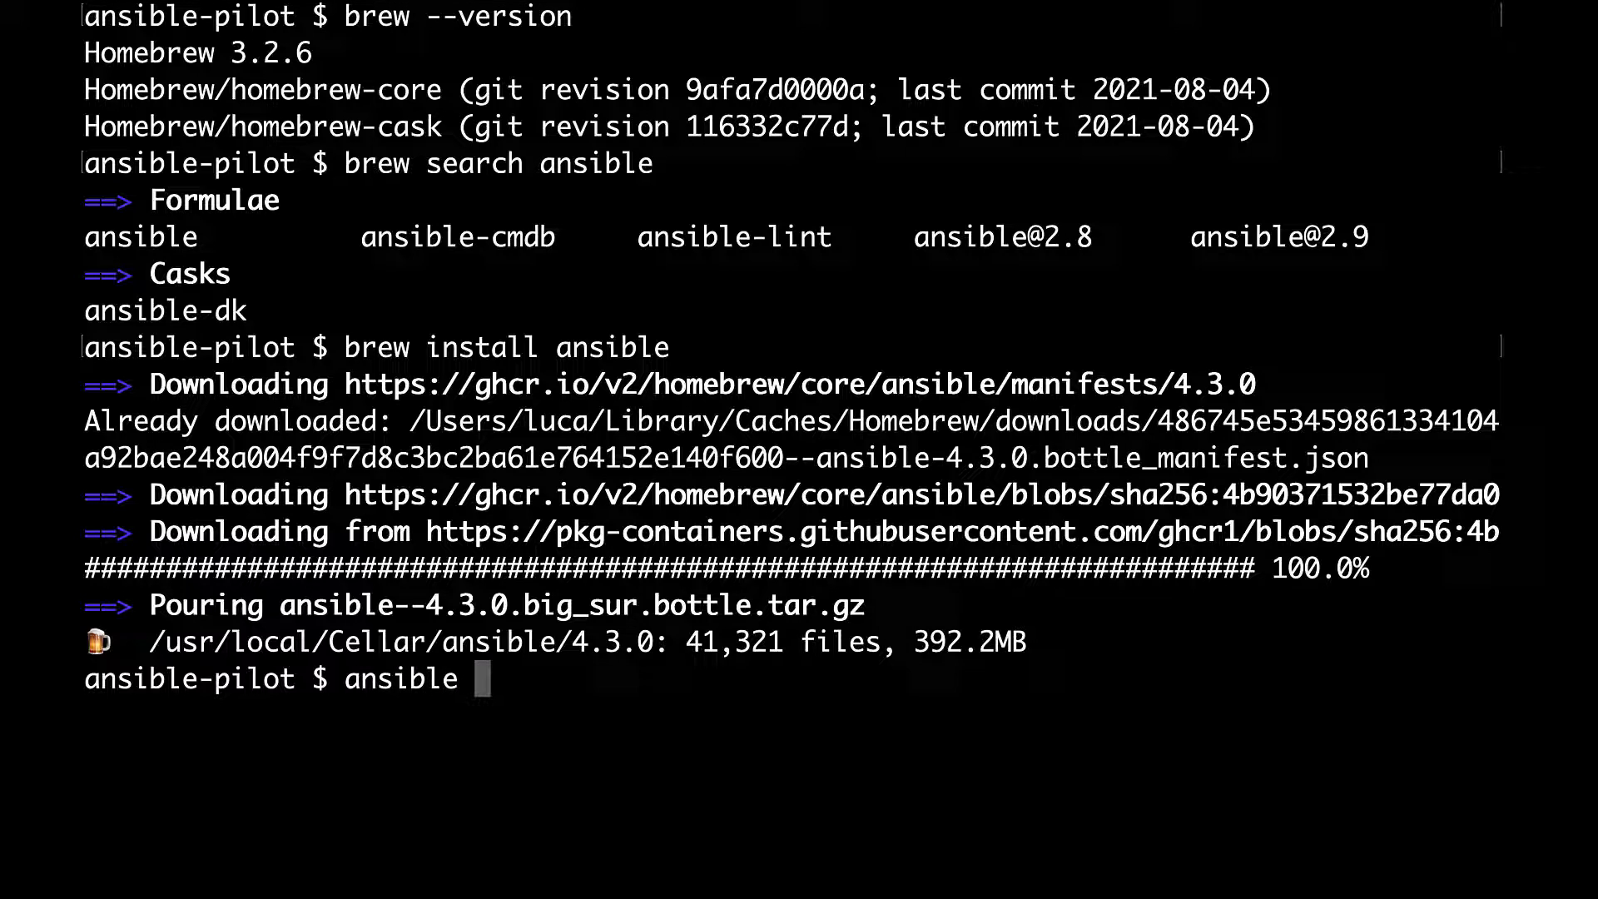
pyautogui.write('--vers')
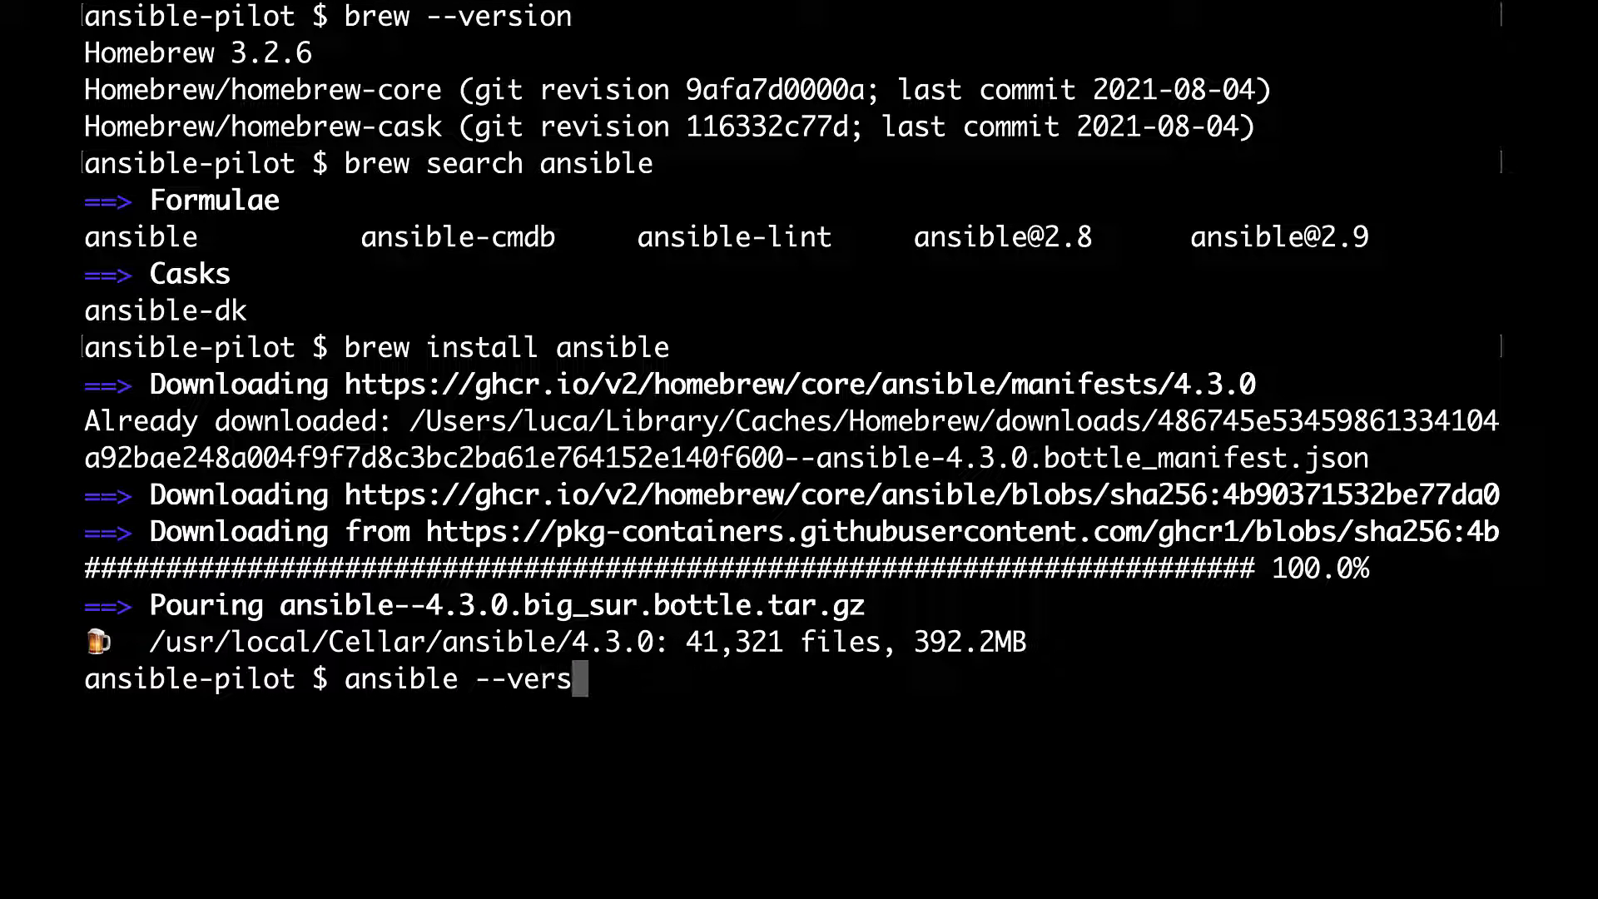
pyautogui.write('ion')
# Run 'ansible --version' to report core 2.11.3 on Python 3.9.6
pyautogui.press('Return')
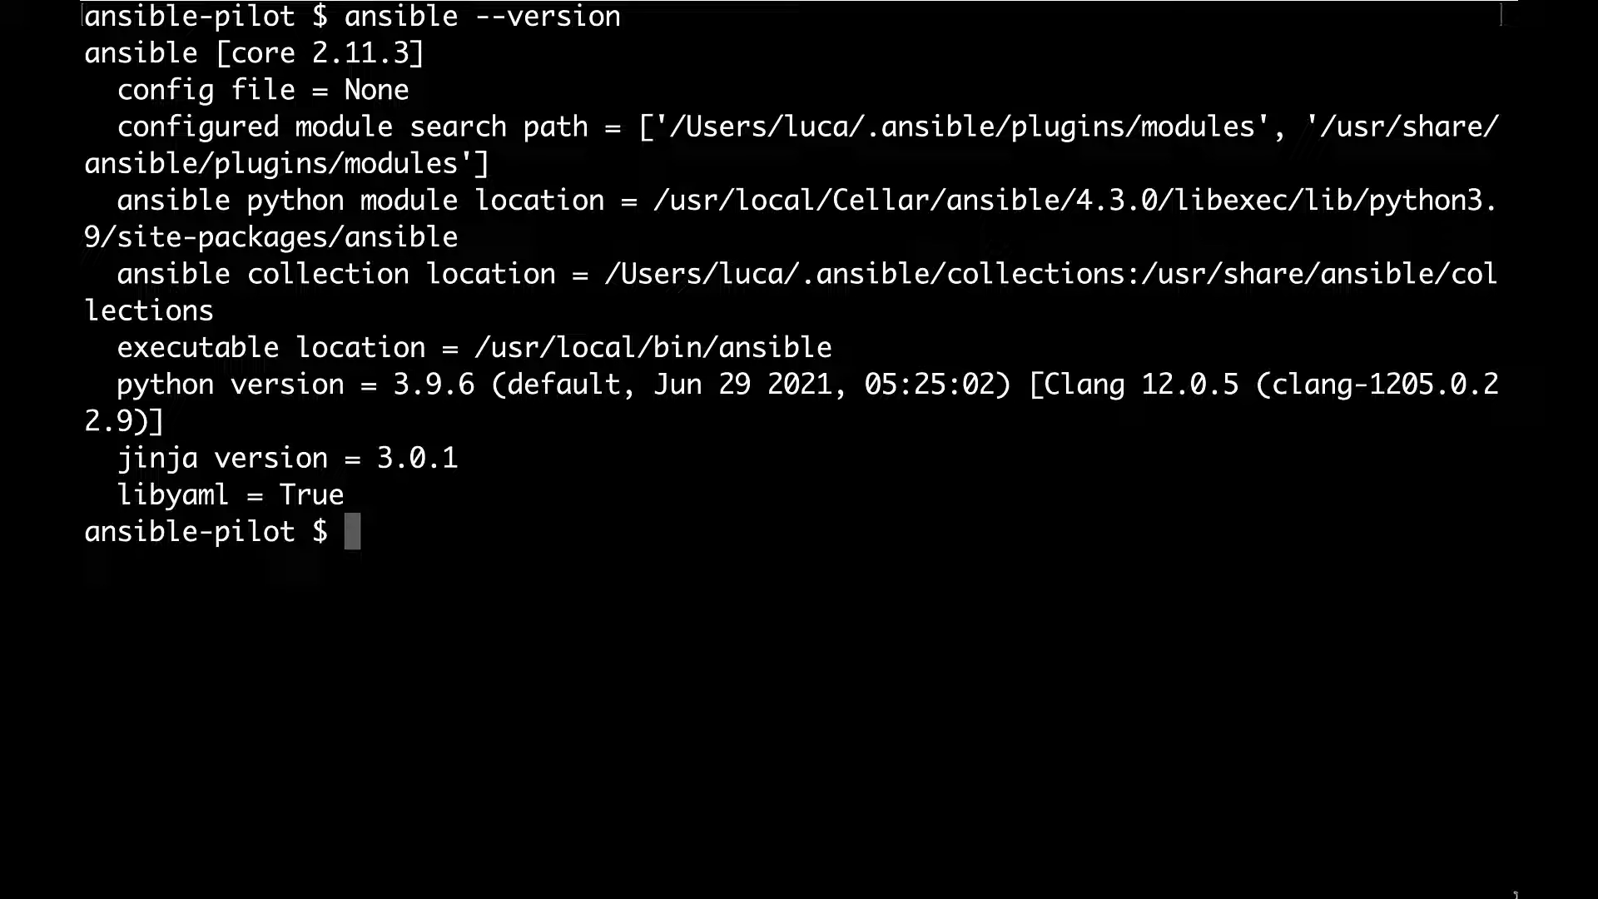
pyautogui.write('brew s')
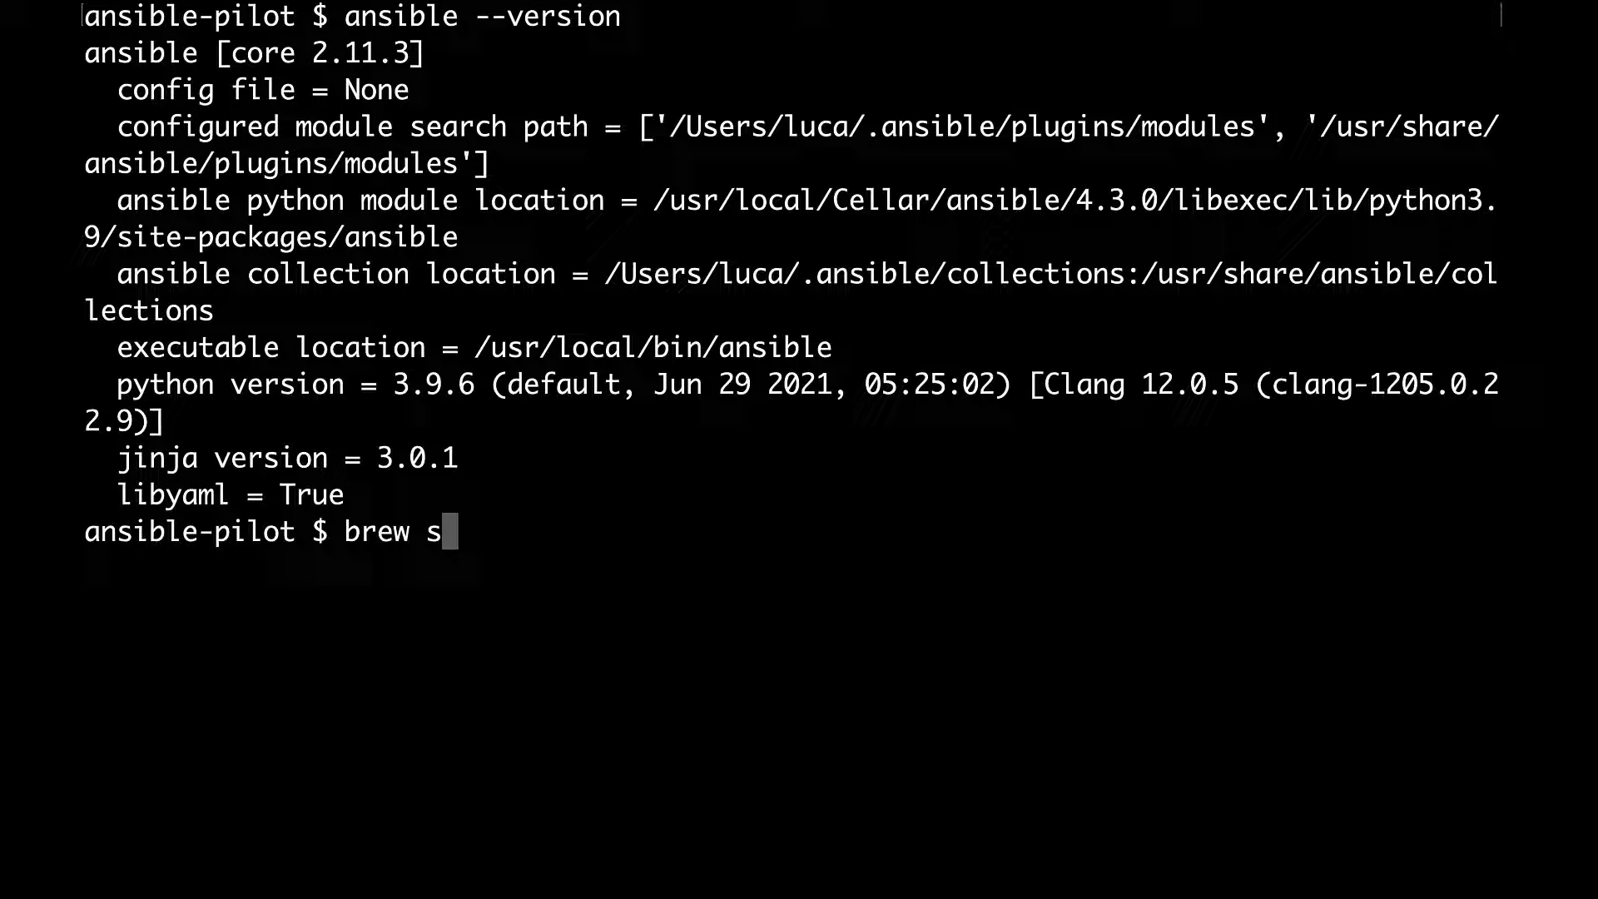
pyautogui.write('earch ans')
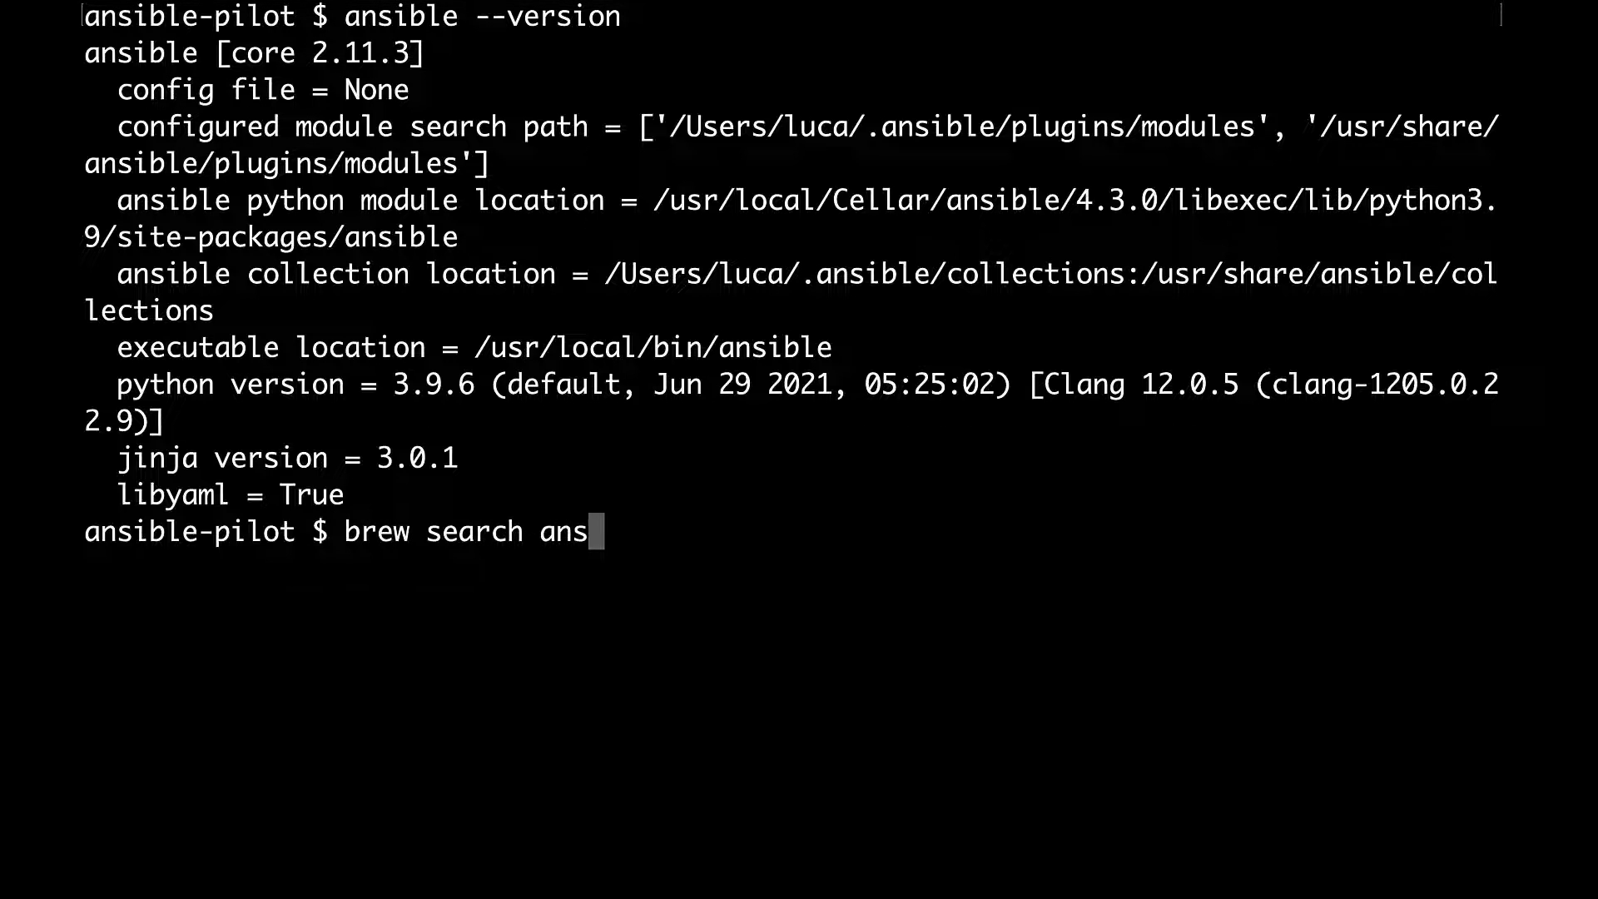
pyautogui.write('ible')
# Re-run 'brew search ansible' to see the ansible formula marked as installed
pyautogui.press('Return')
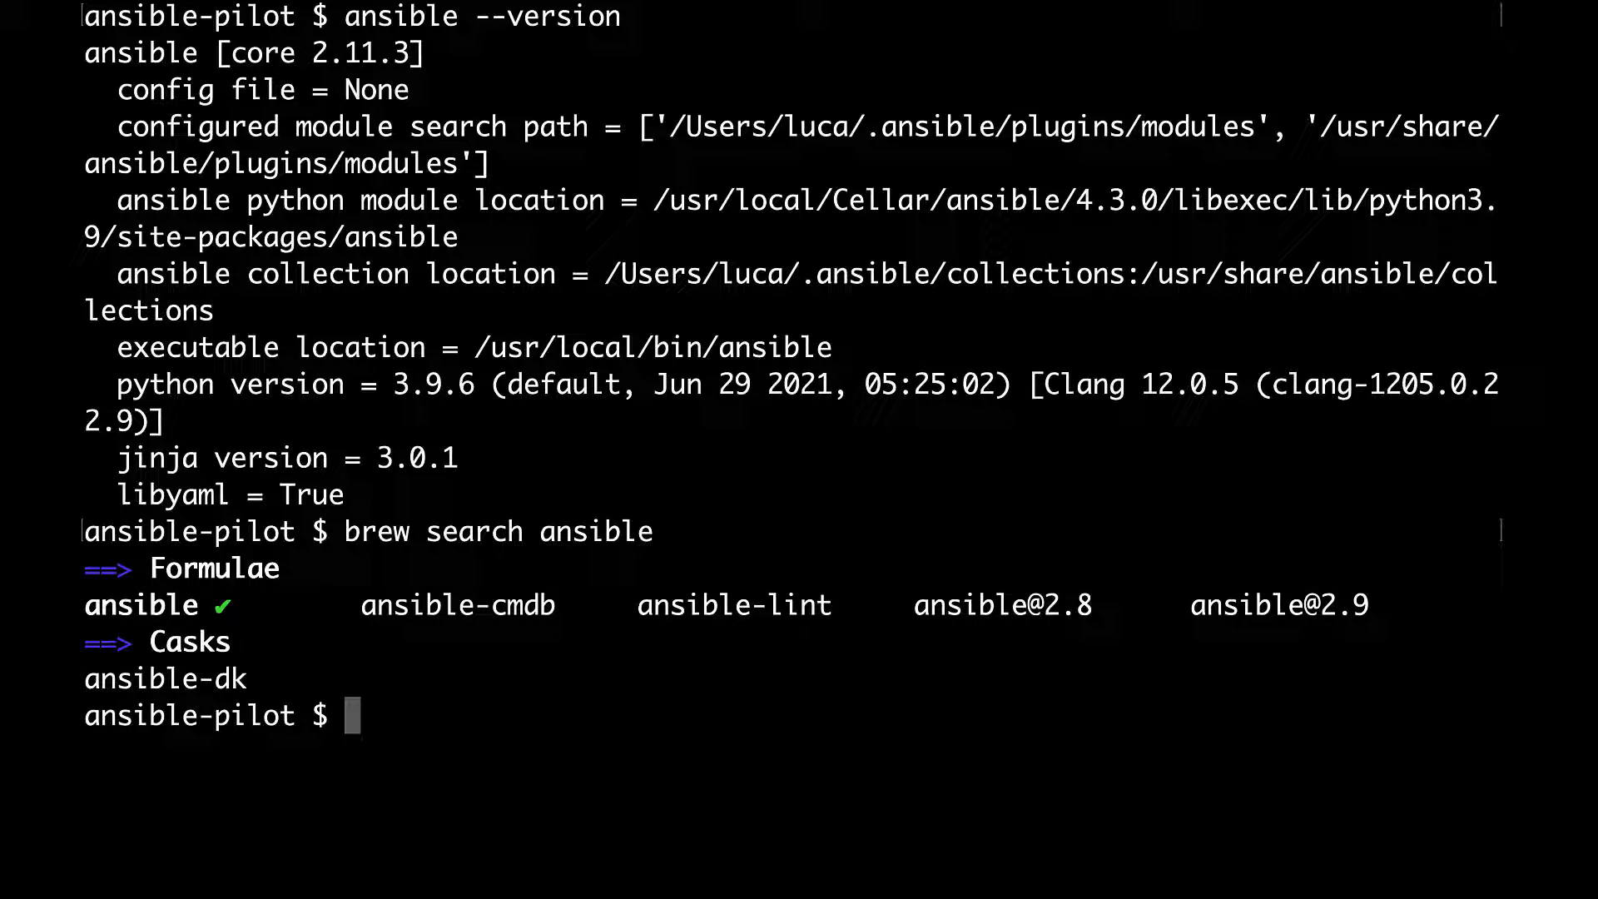
pyautogui.write('brew ')
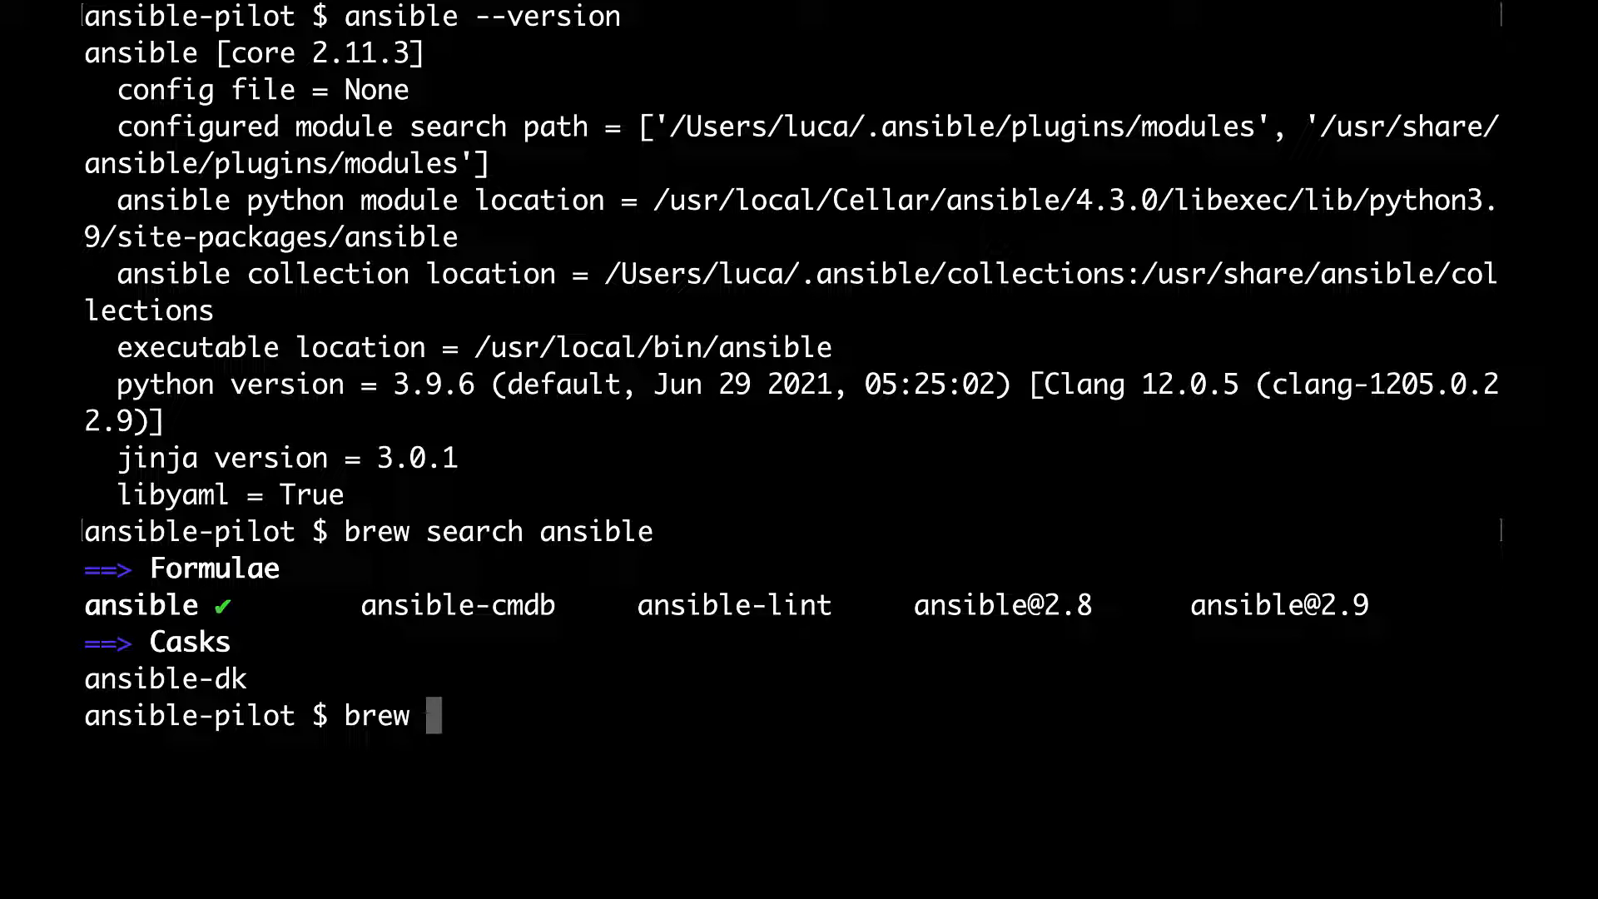
pyautogui.write('remove ansib')
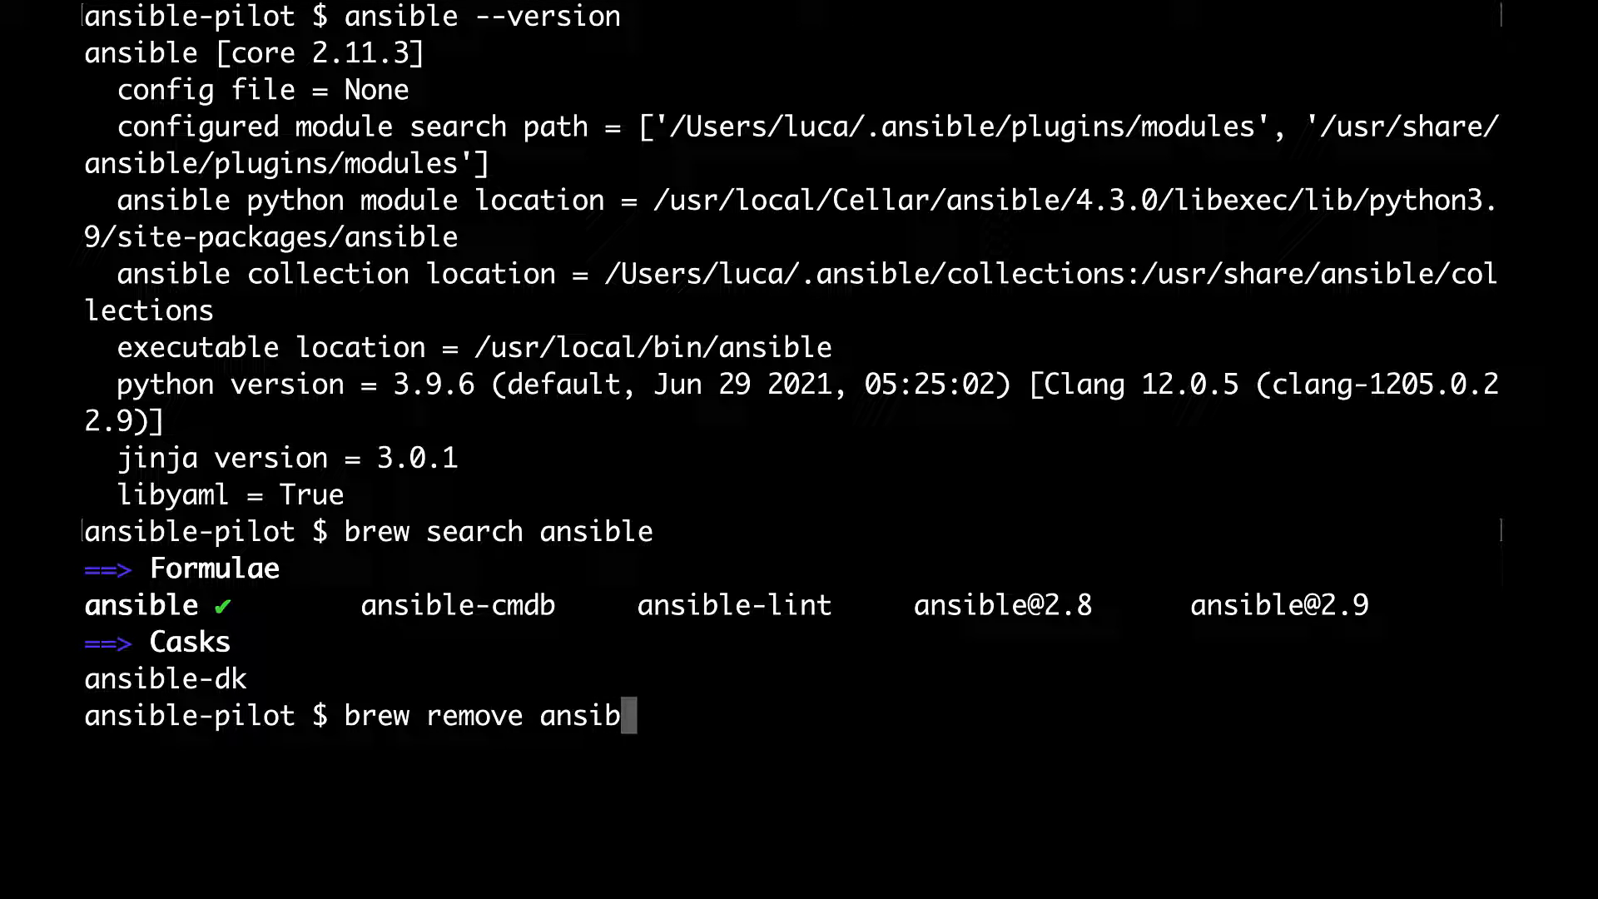
pyautogui.write('le')
# Remove ansible 4.3.0 with 'brew remove ansible' (41,634 files, 394.8MB)
pyautogui.press('Return')
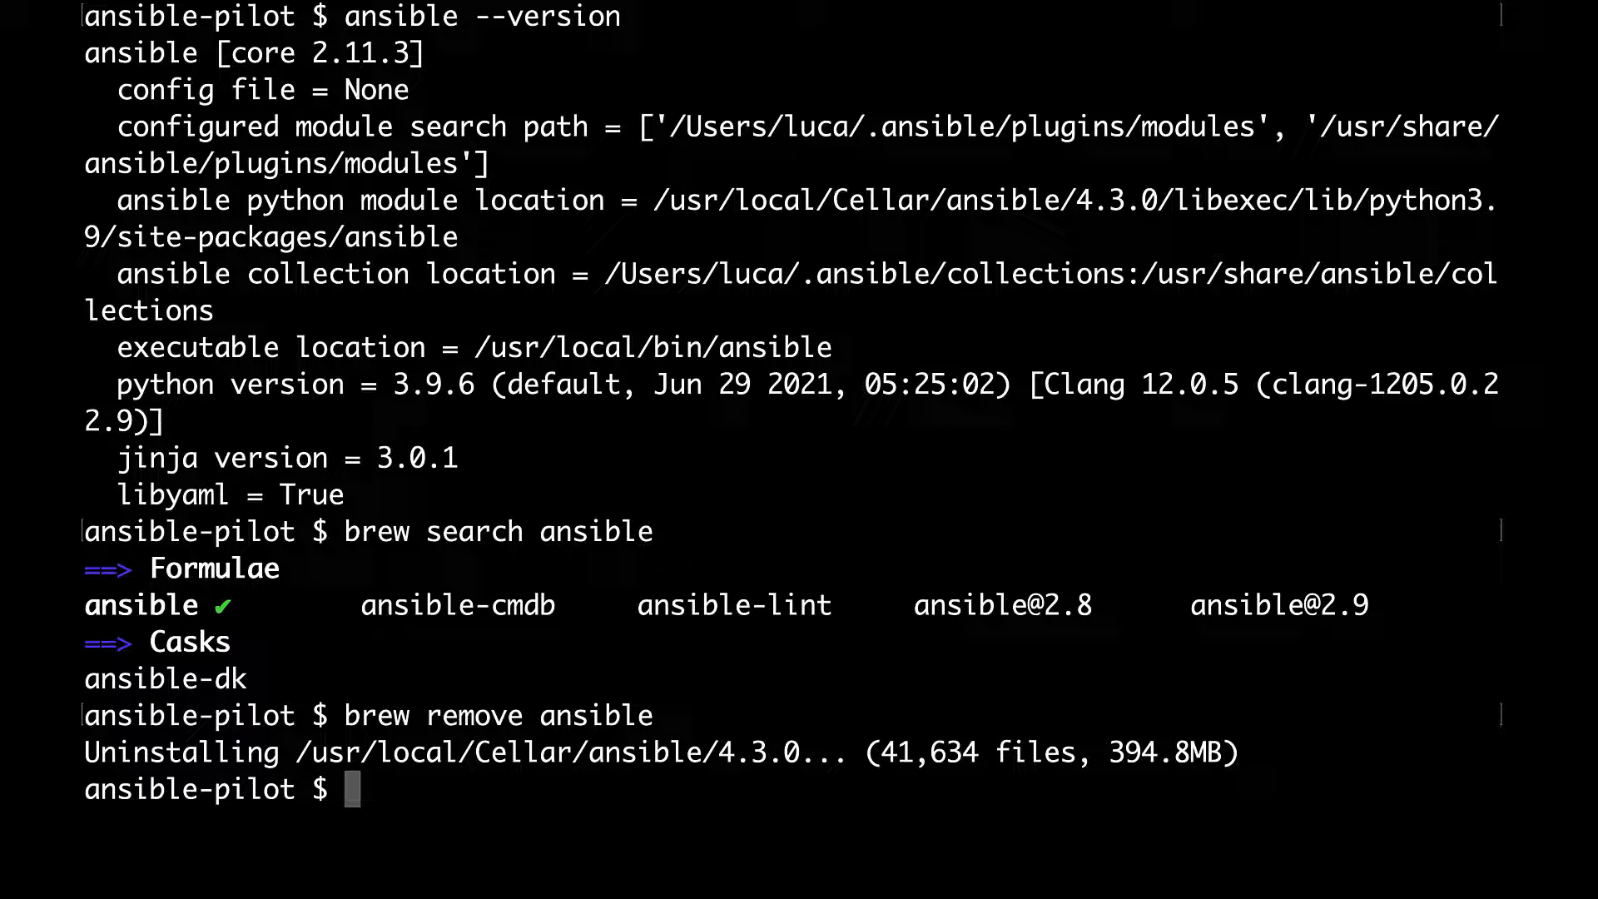
pyautogui.write('brew ins')
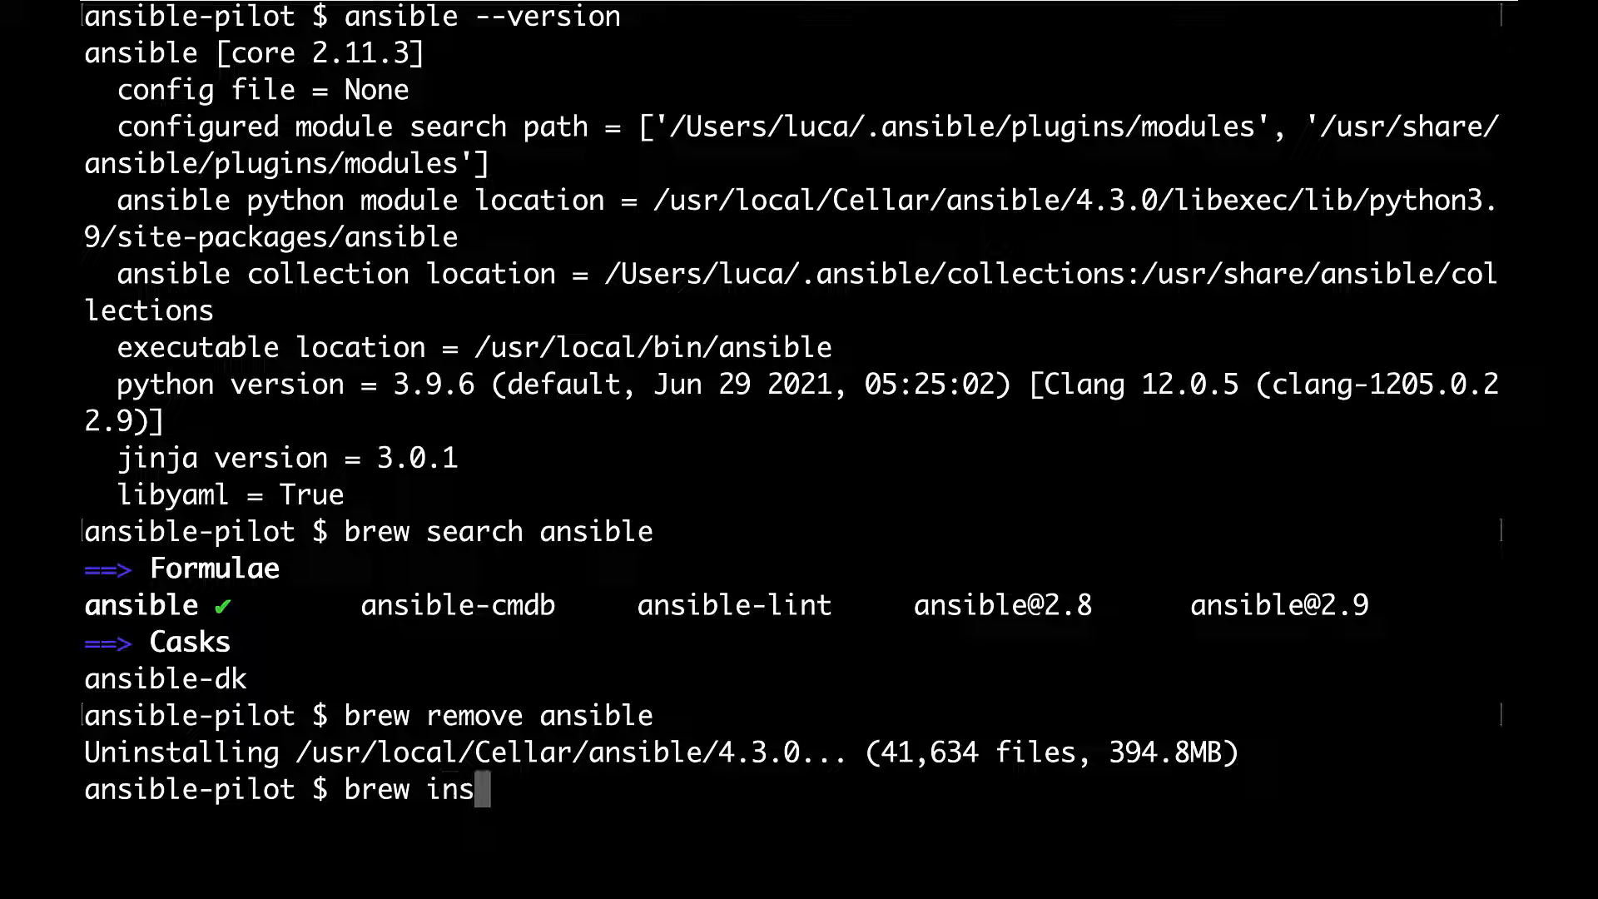
pyautogui.write('tall ansi')
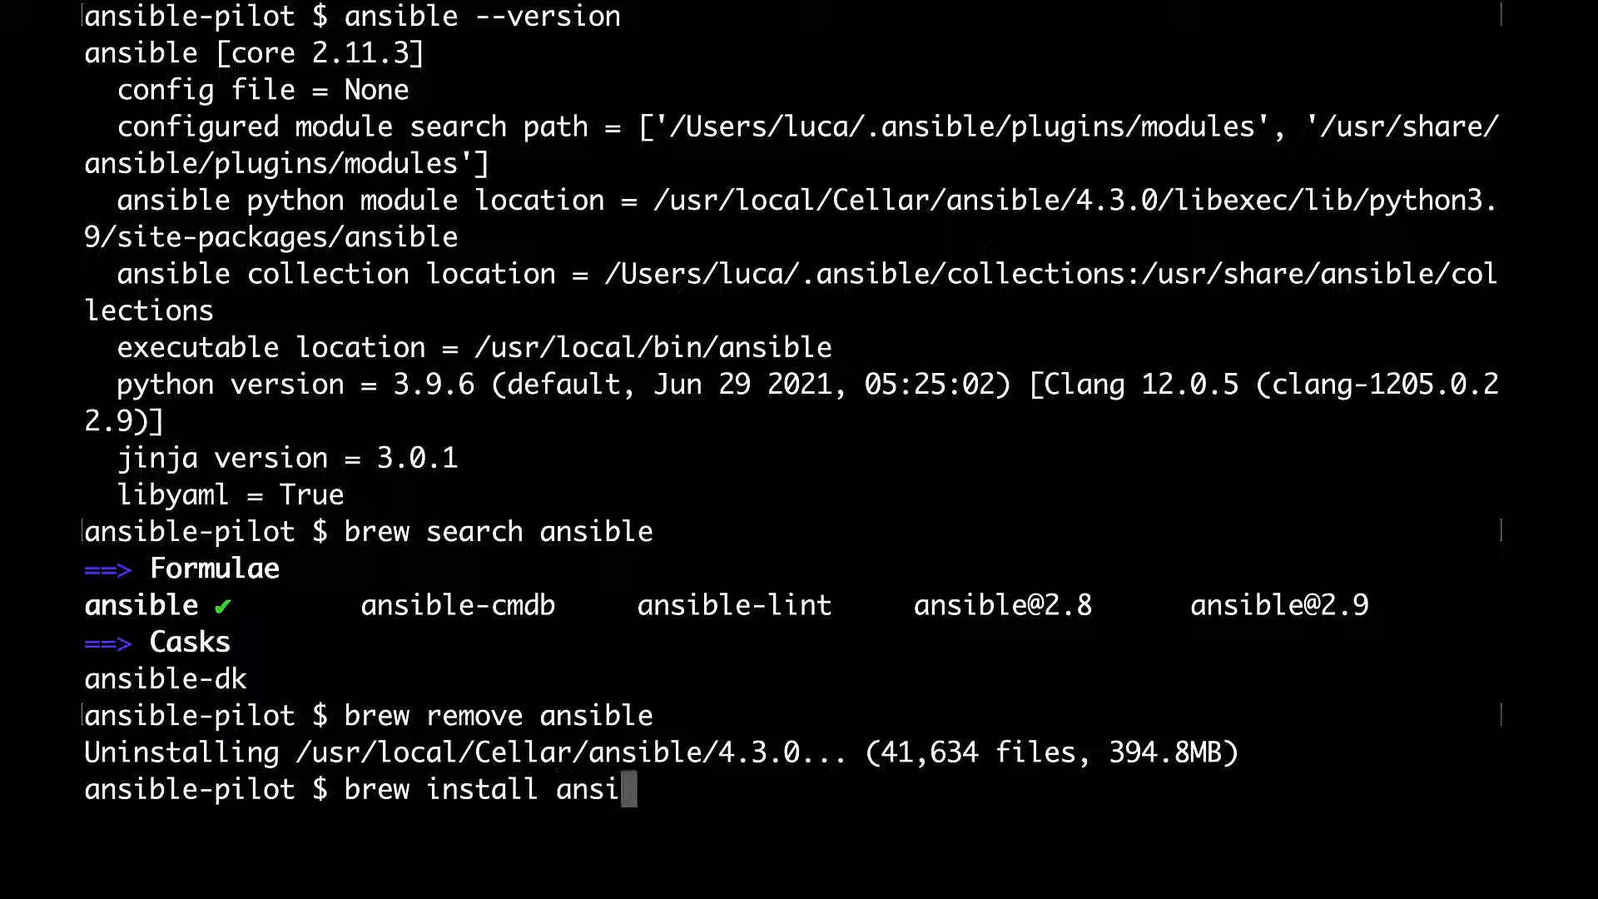
pyautogui.write('ble@')
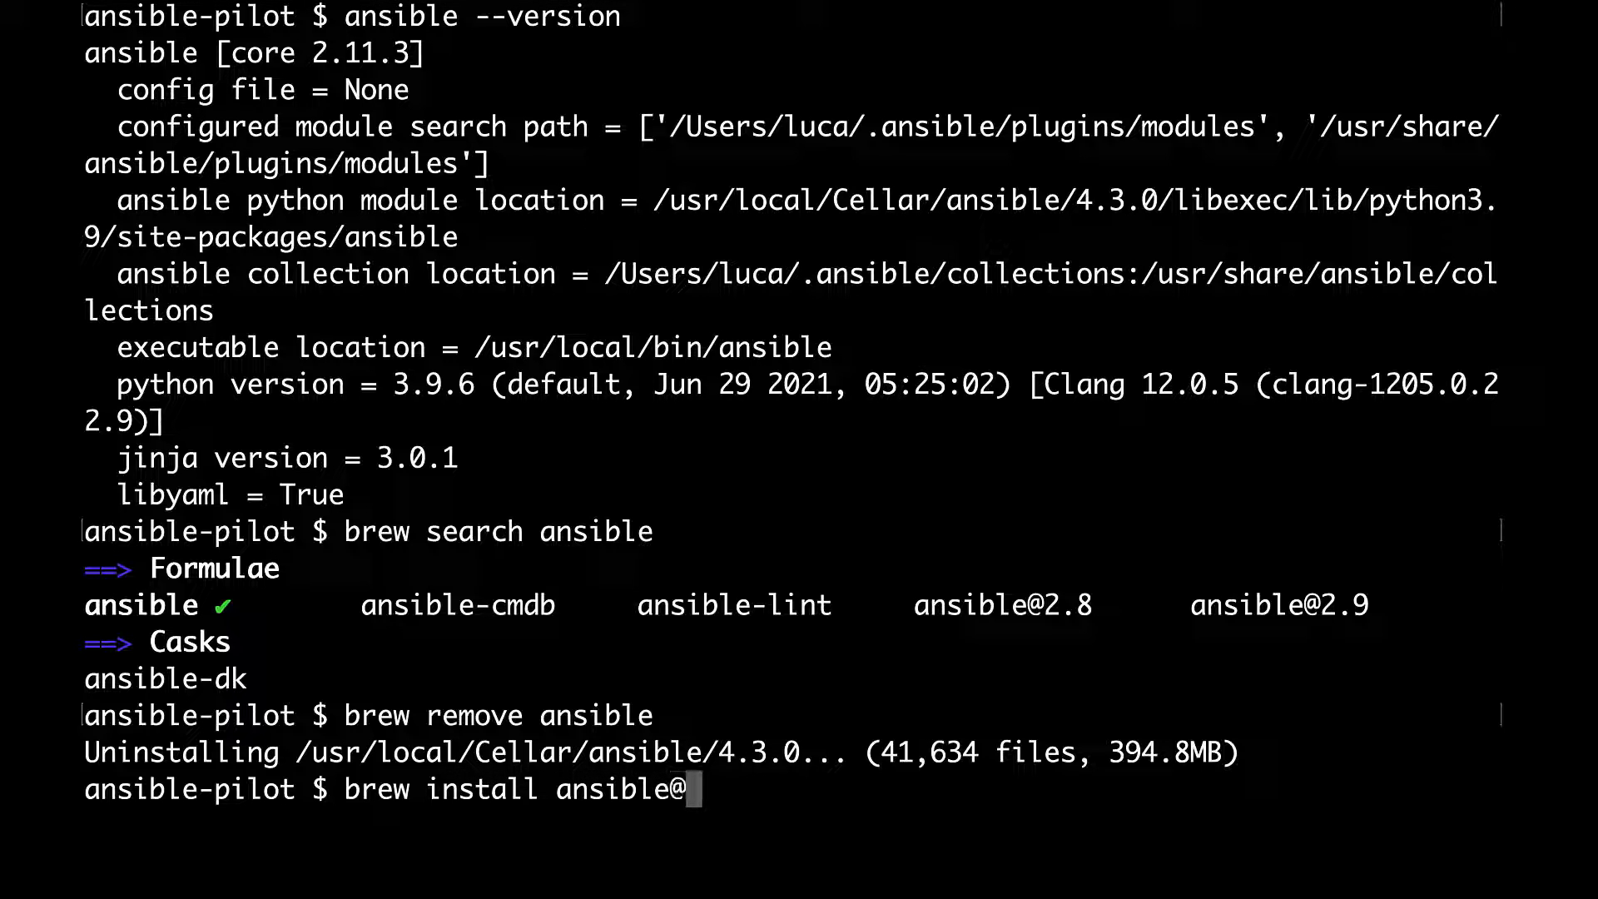
pyautogui.write('2.9')
pyautogui.press('Return')
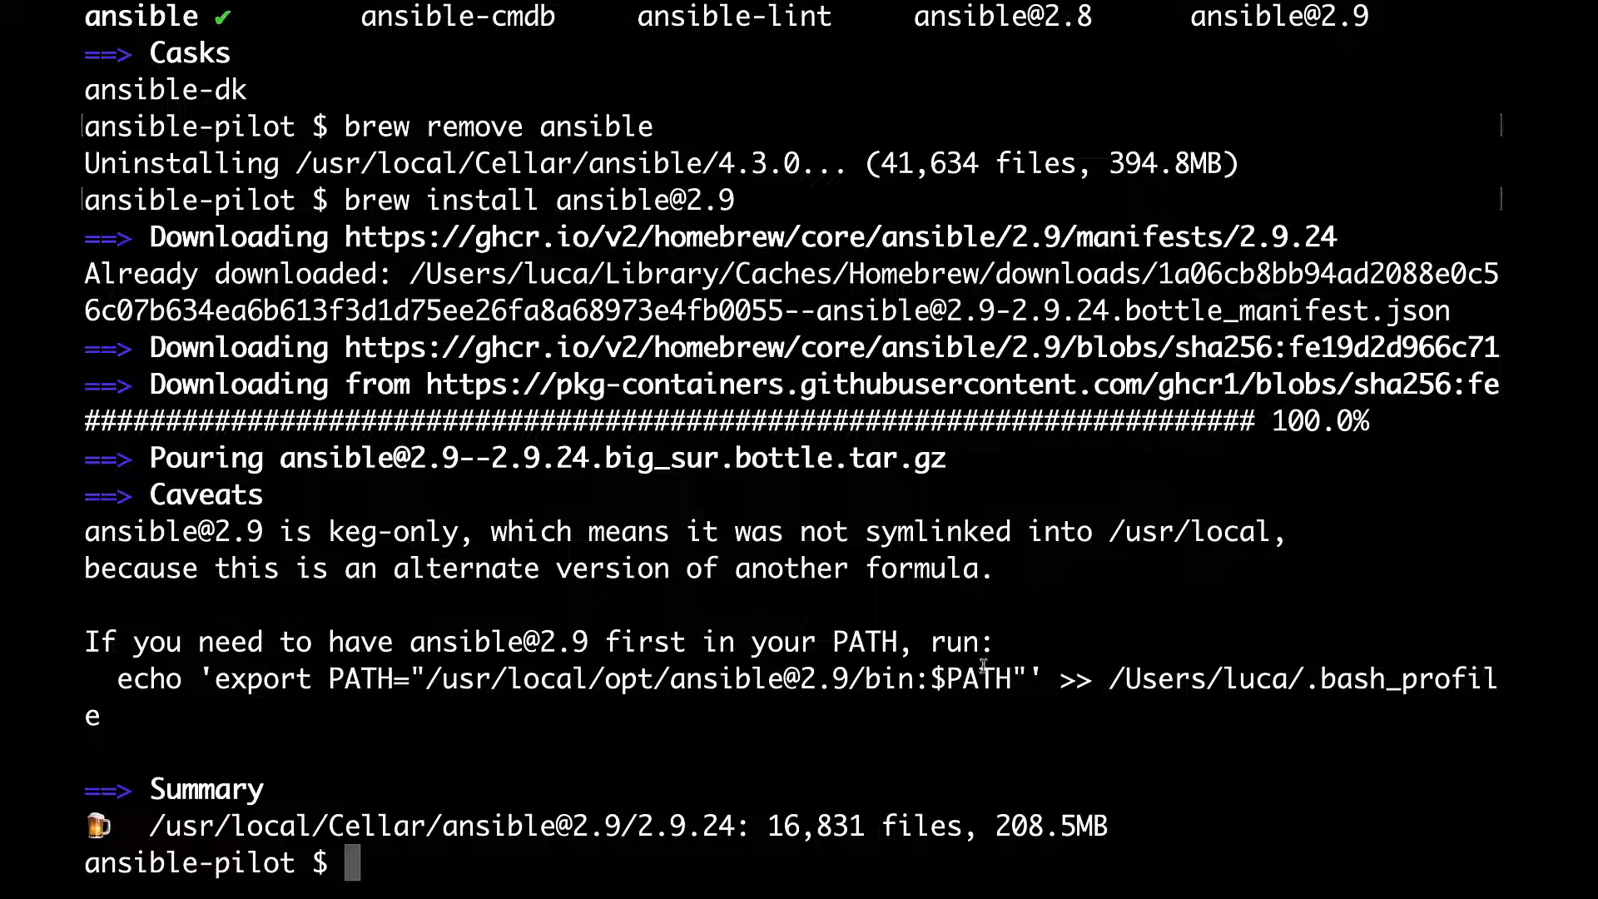
pyautogui.moveTo(916, 681); pyautogui.dragTo(433, 679)
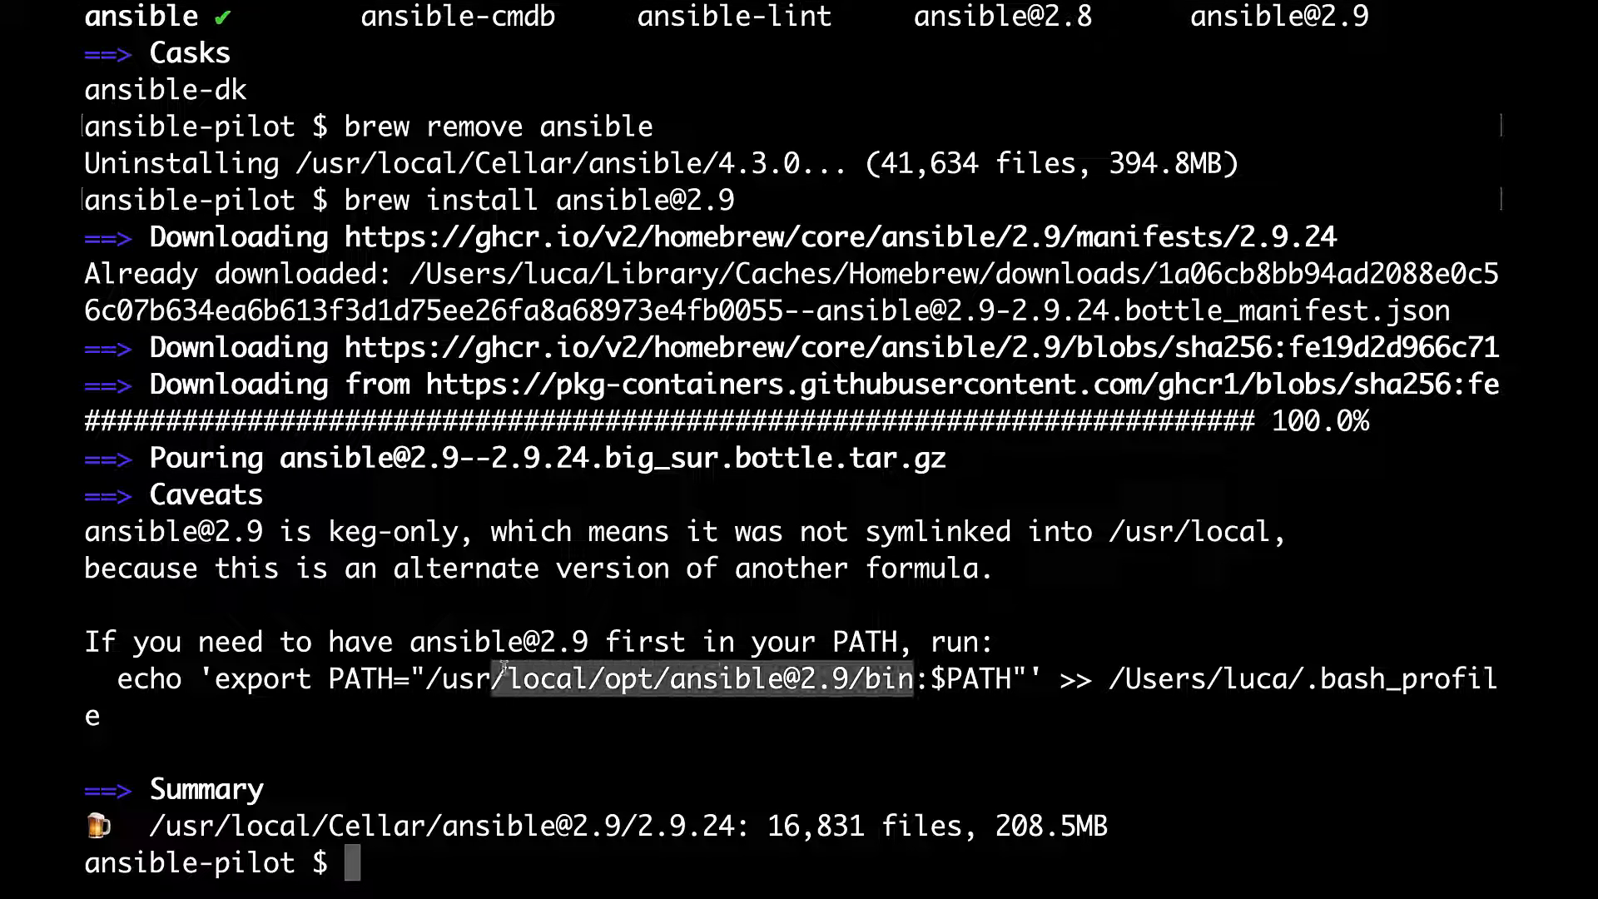
pyautogui.click(430, 678)
pyautogui.moveTo(430, 676)
pyautogui.mouseDown()
pyautogui.moveTo(868, 694)
pyautogui.moveTo(911, 681)
pyautogui.mouseUp()
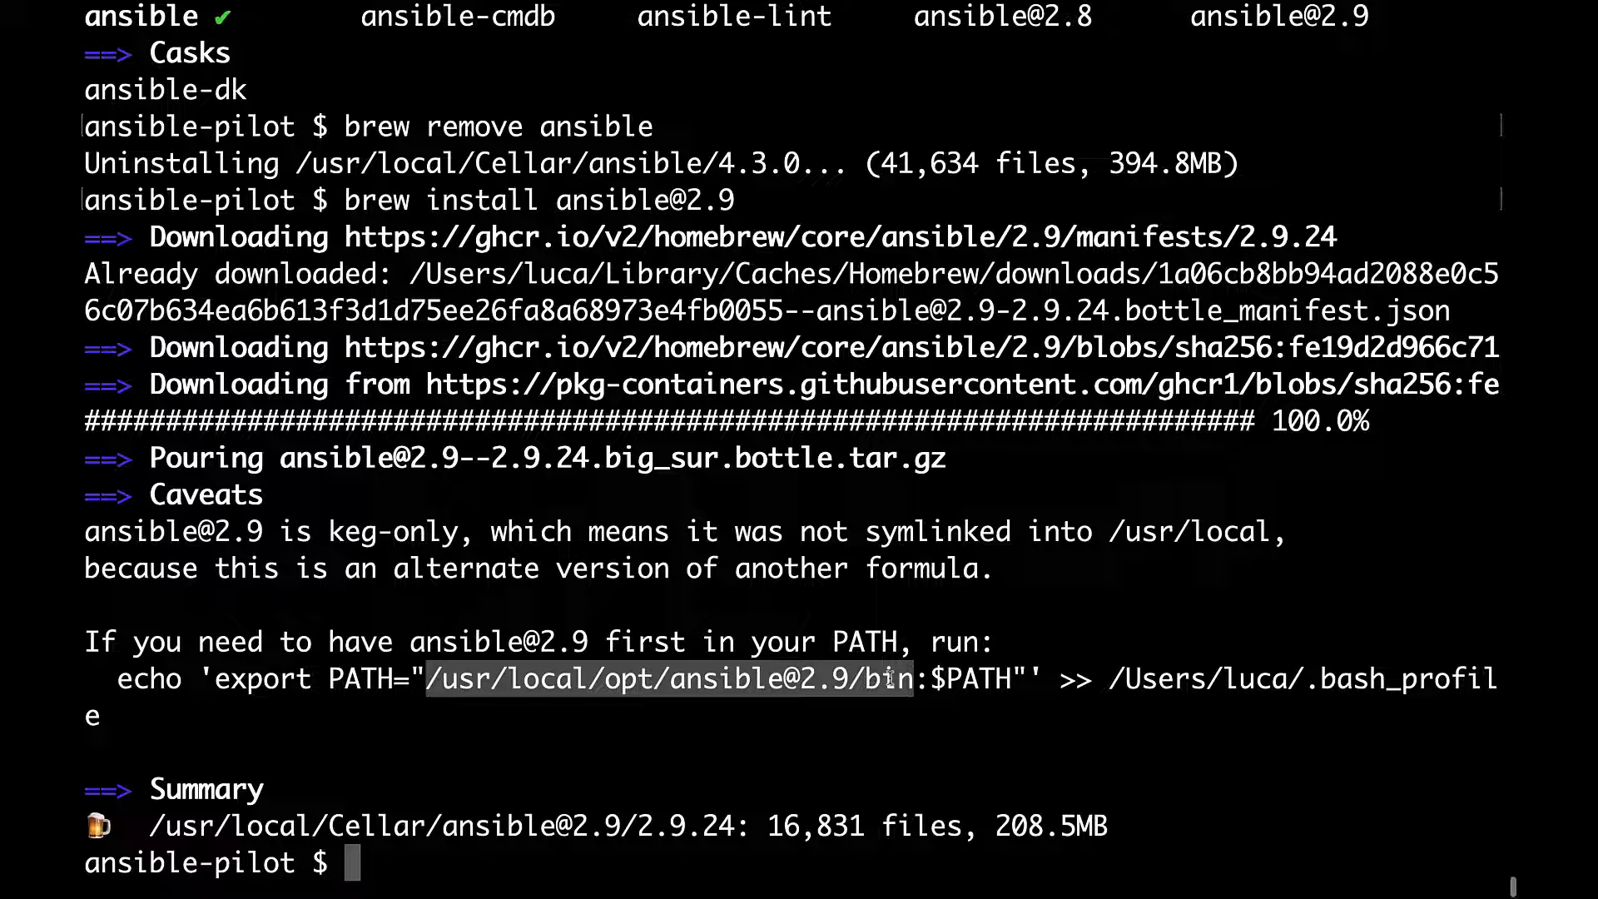
pyautogui.rightClick(891, 680)
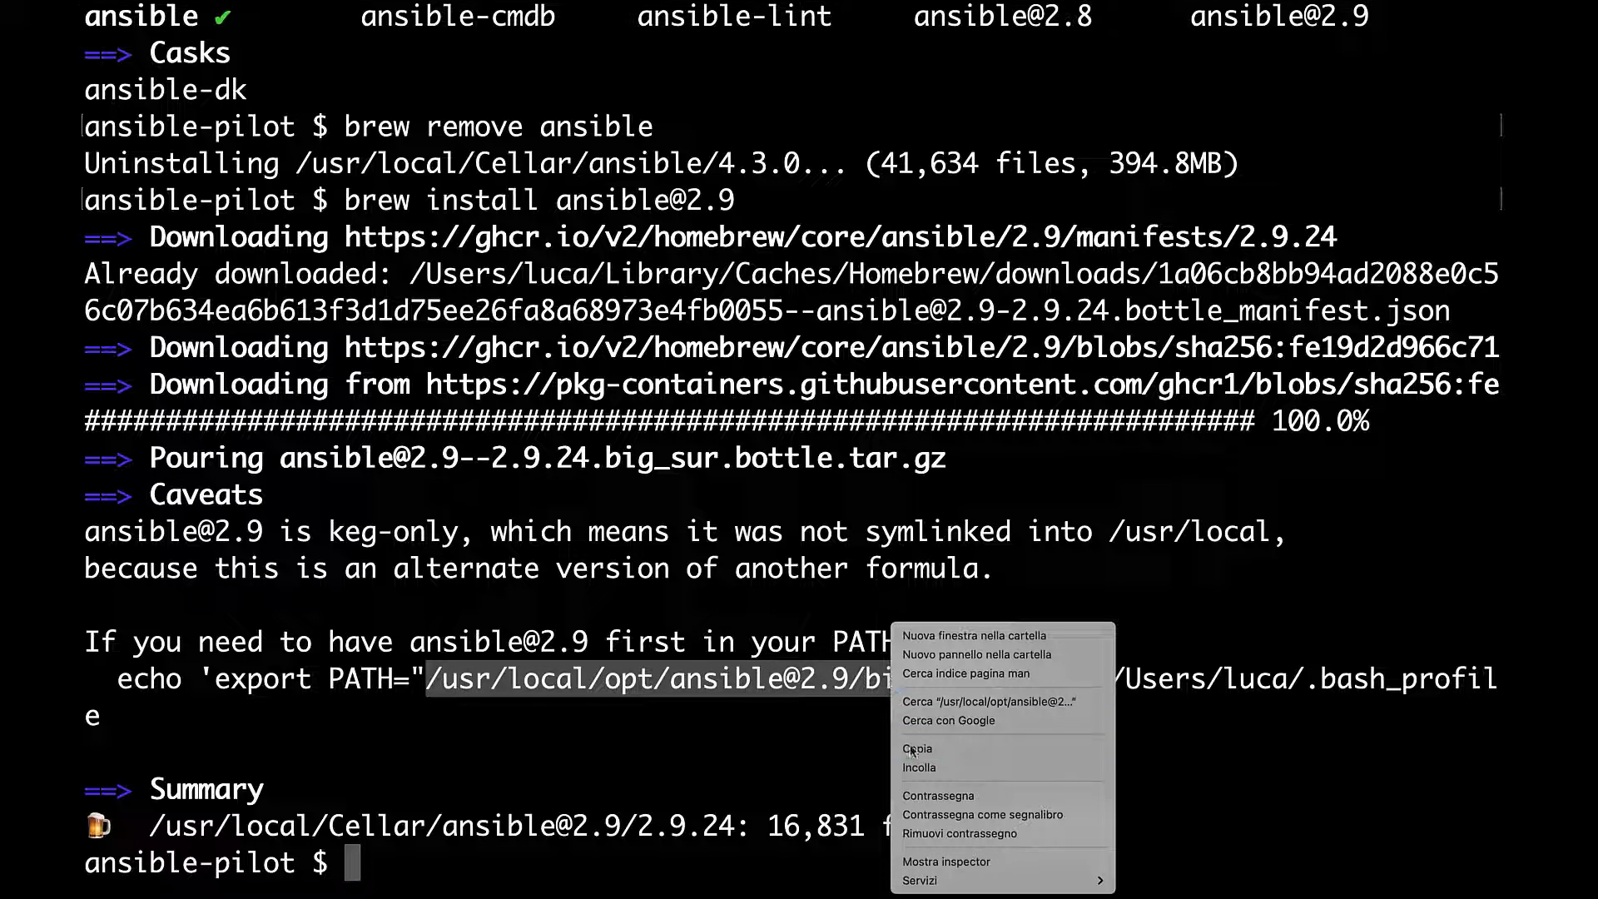
pyautogui.click(943, 747)
pyautogui.press('super+v')
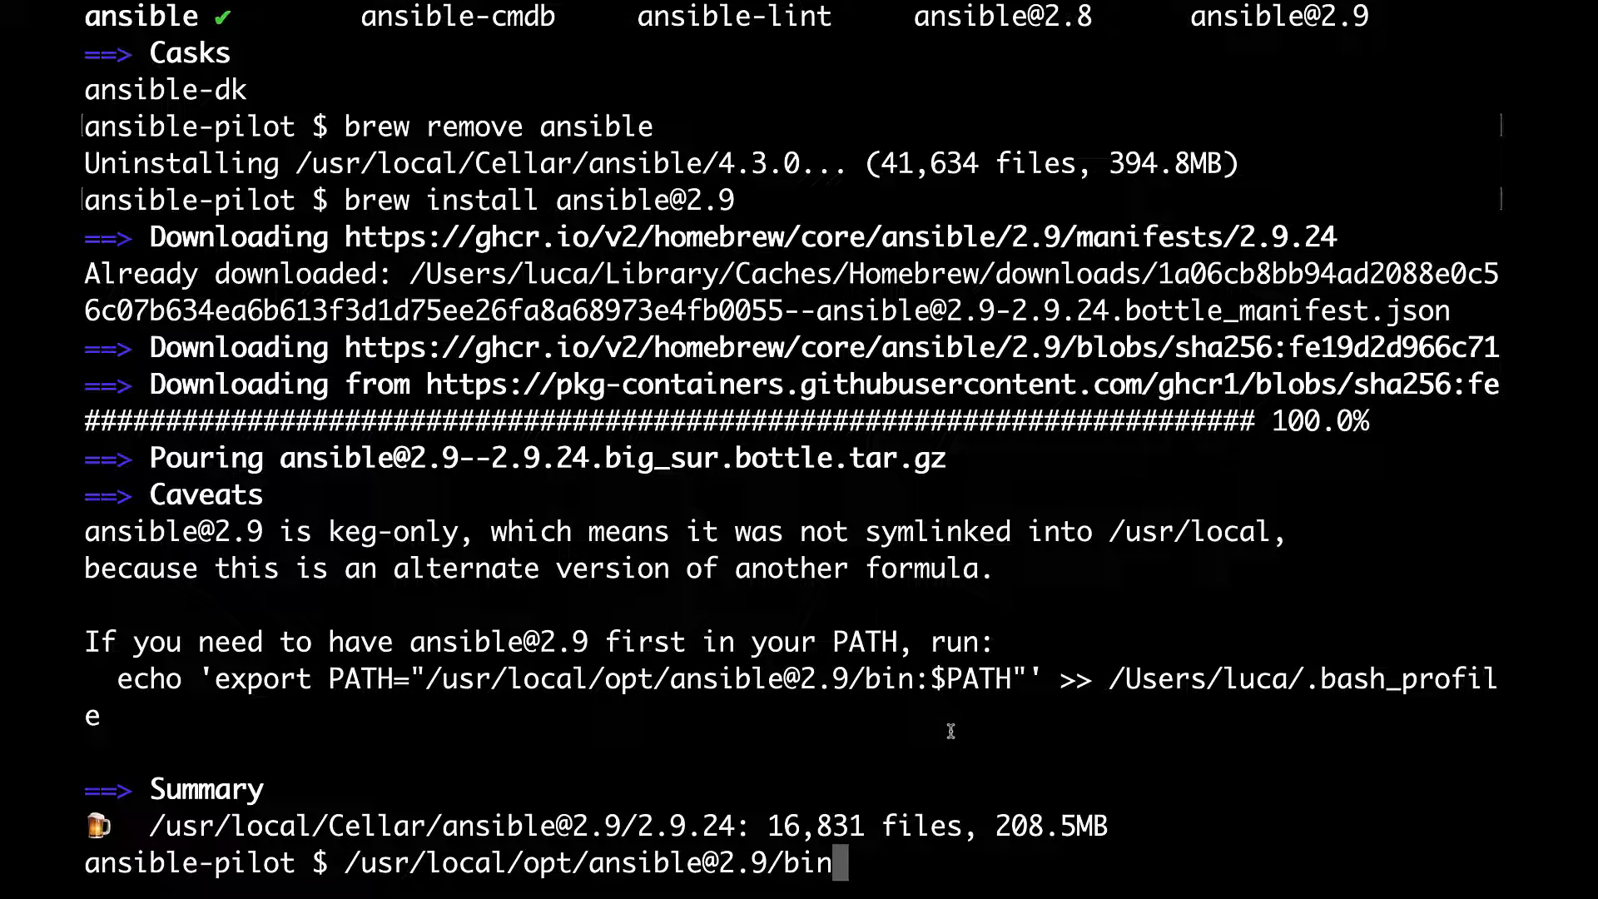
# Fix the path with an escaped @, append /ansible --version, and run the version check
pyautogui.press('BackSpace')
pyautogui.press('BackSpace')
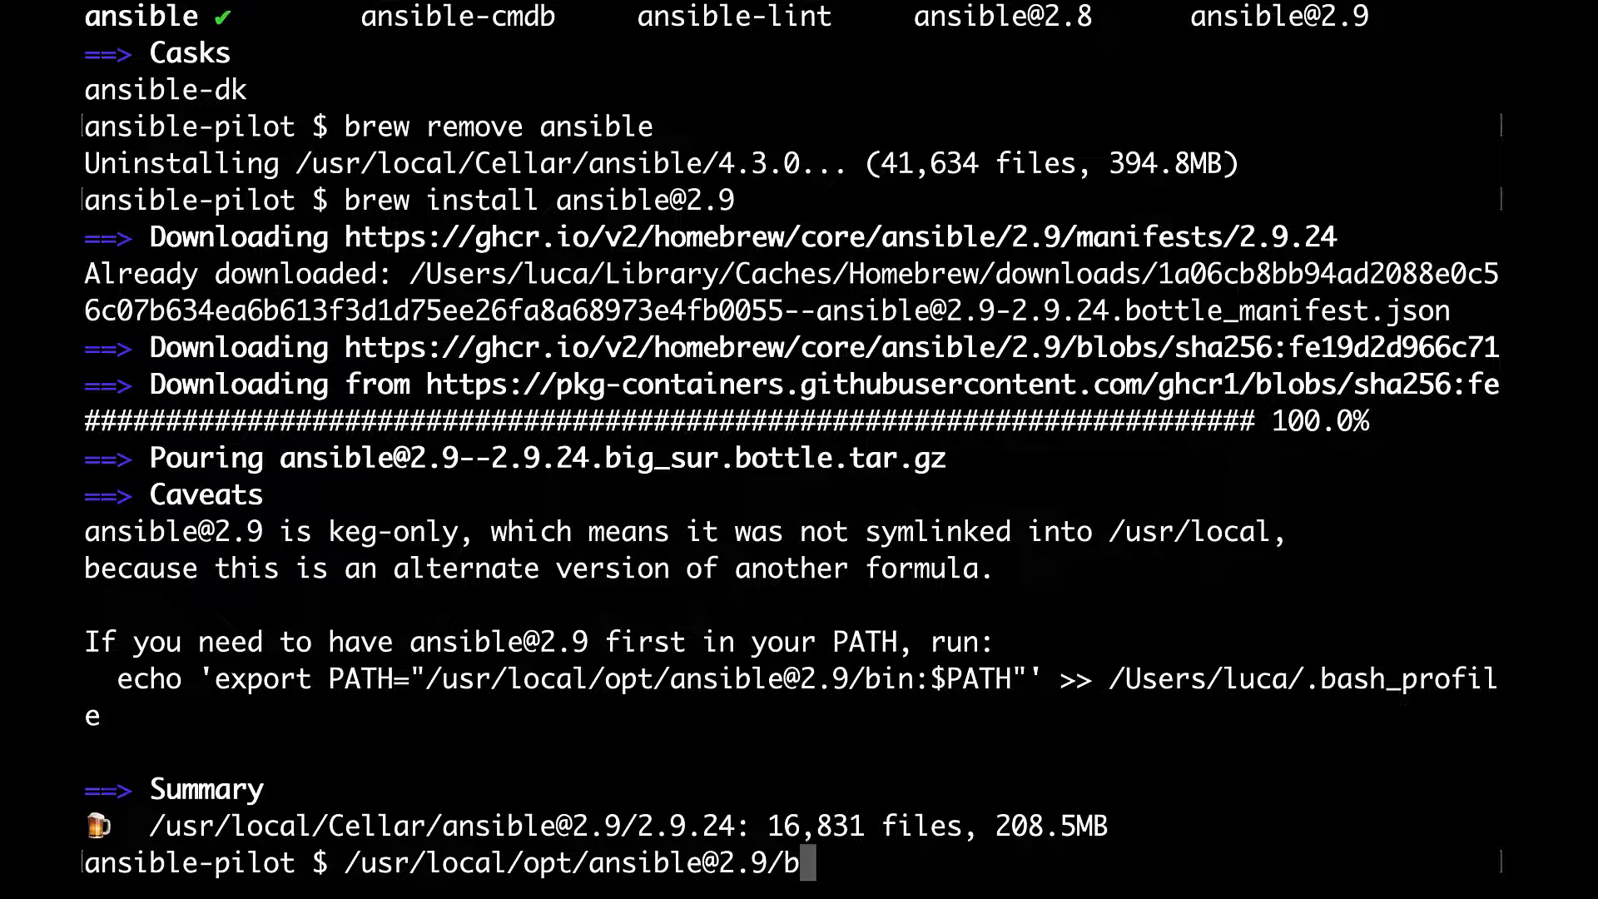
pyautogui.press('BackSpace')
pyautogui.press('BackSpace')
pyautogui.press('BackSpace')
pyautogui.press('BackSpace')
pyautogui.press('BackSpace')
pyautogui.press('Tab')
pyautogui.press('Tab')
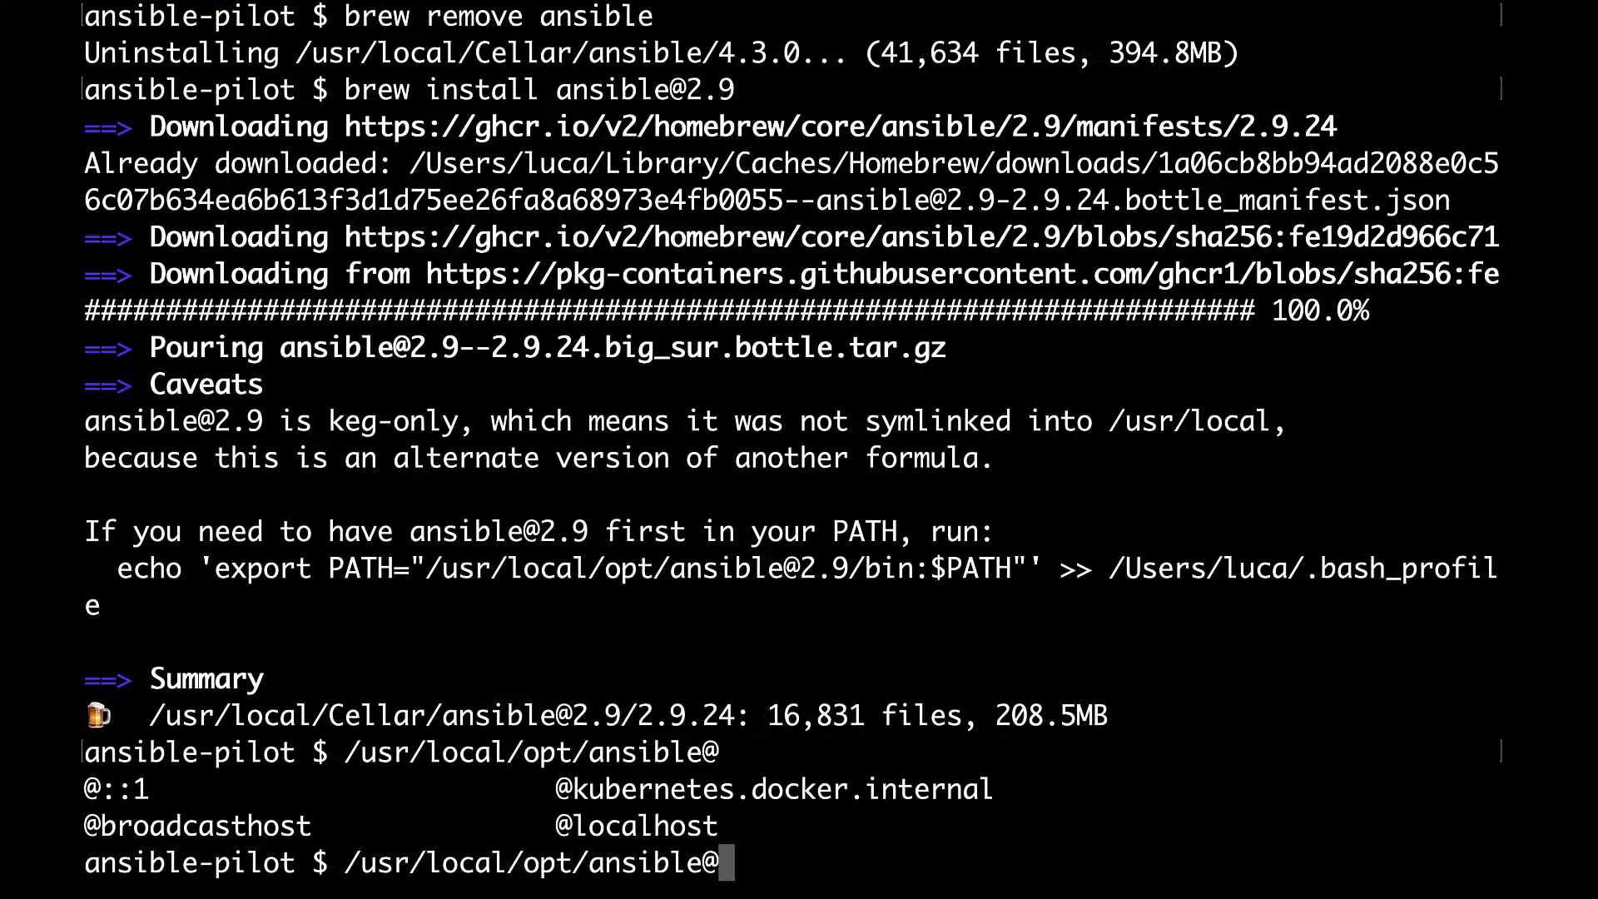
pyautogui.press('BackSpace')
pyautogui.write('\\@2.9')
pyautogui.press('Tab')
pyautogui.press('Tab')
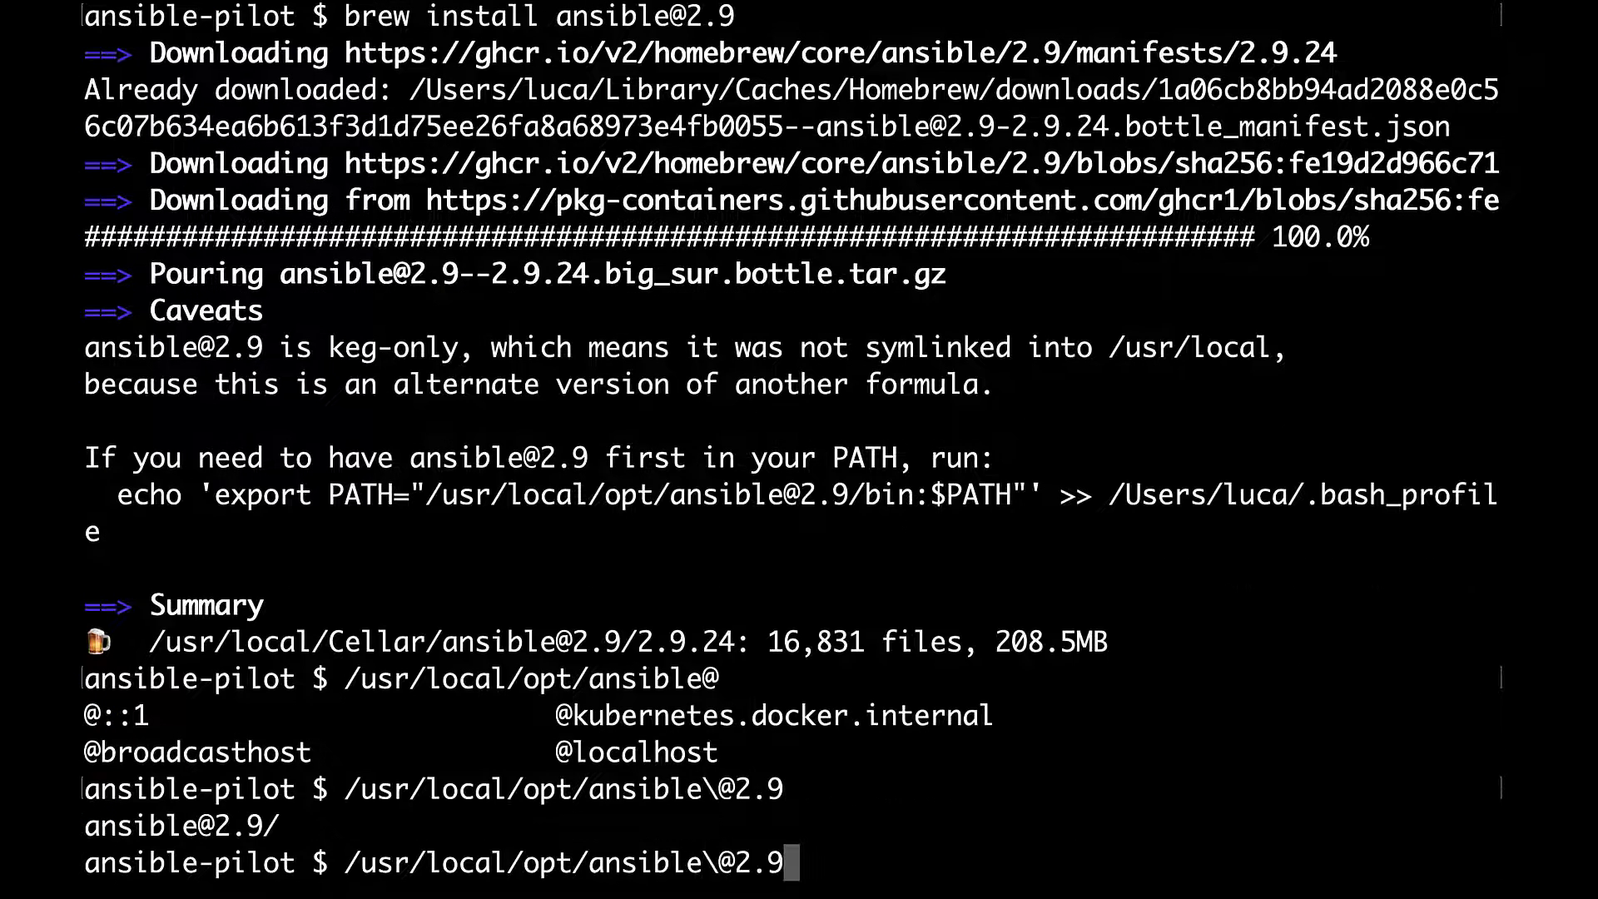
pyautogui.write('/')
pyautogui.write('an')
pyautogui.press('BackSpace')
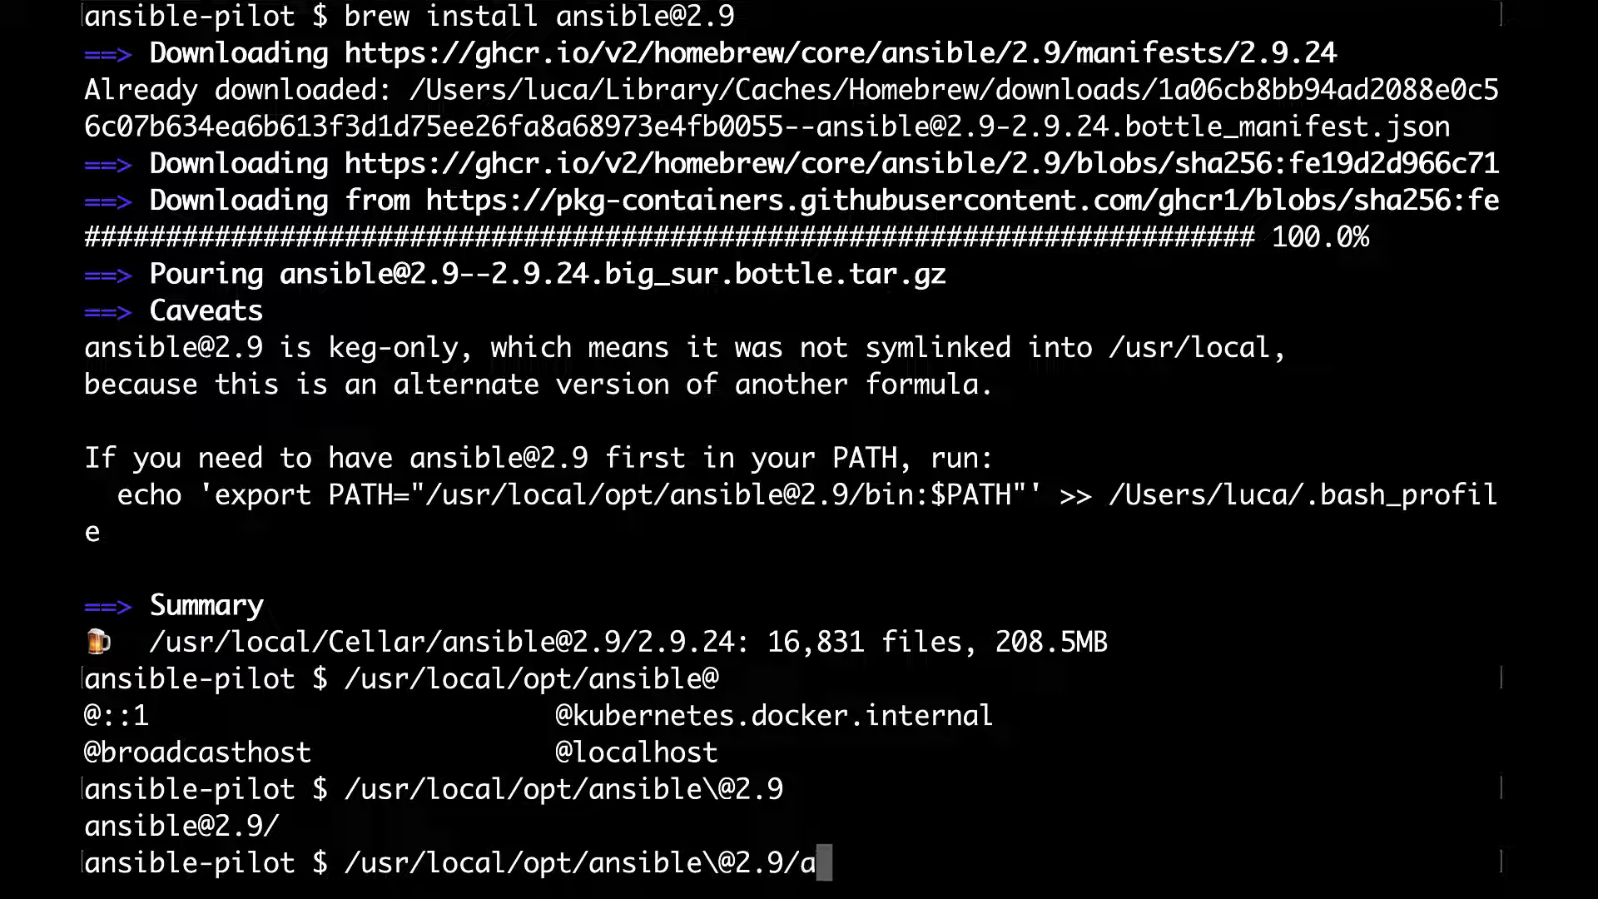
pyautogui.press('BackSpace')
pyautogui.write('b')
pyautogui.press('Tab')
pyautogui.write('ansible')
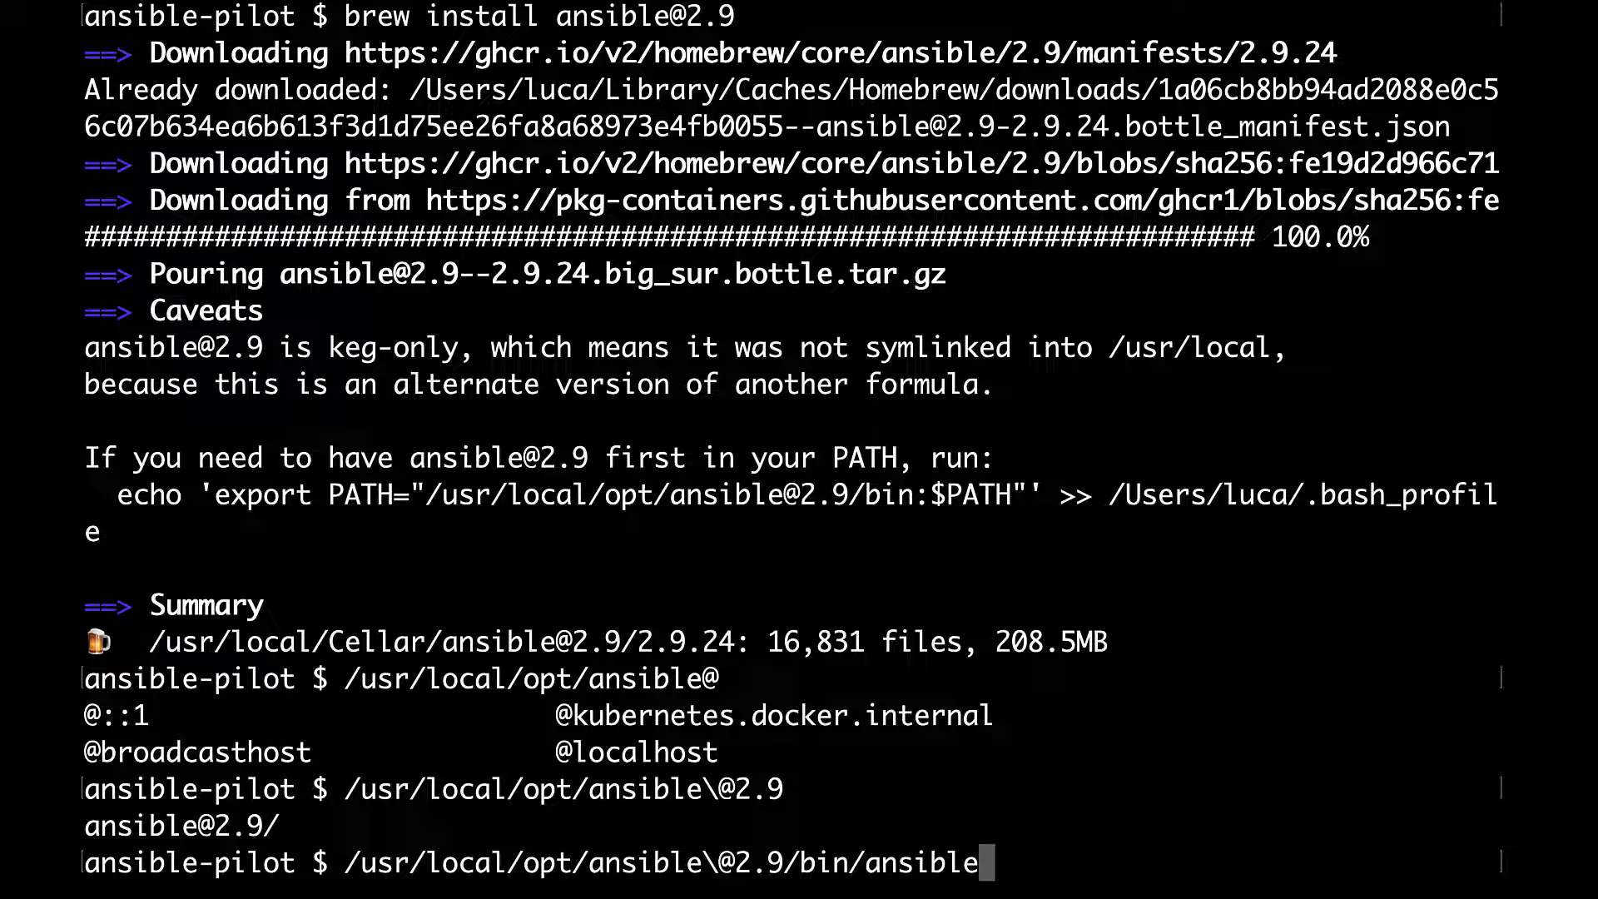
pyautogui.write(' --')
pyautogui.write('version')
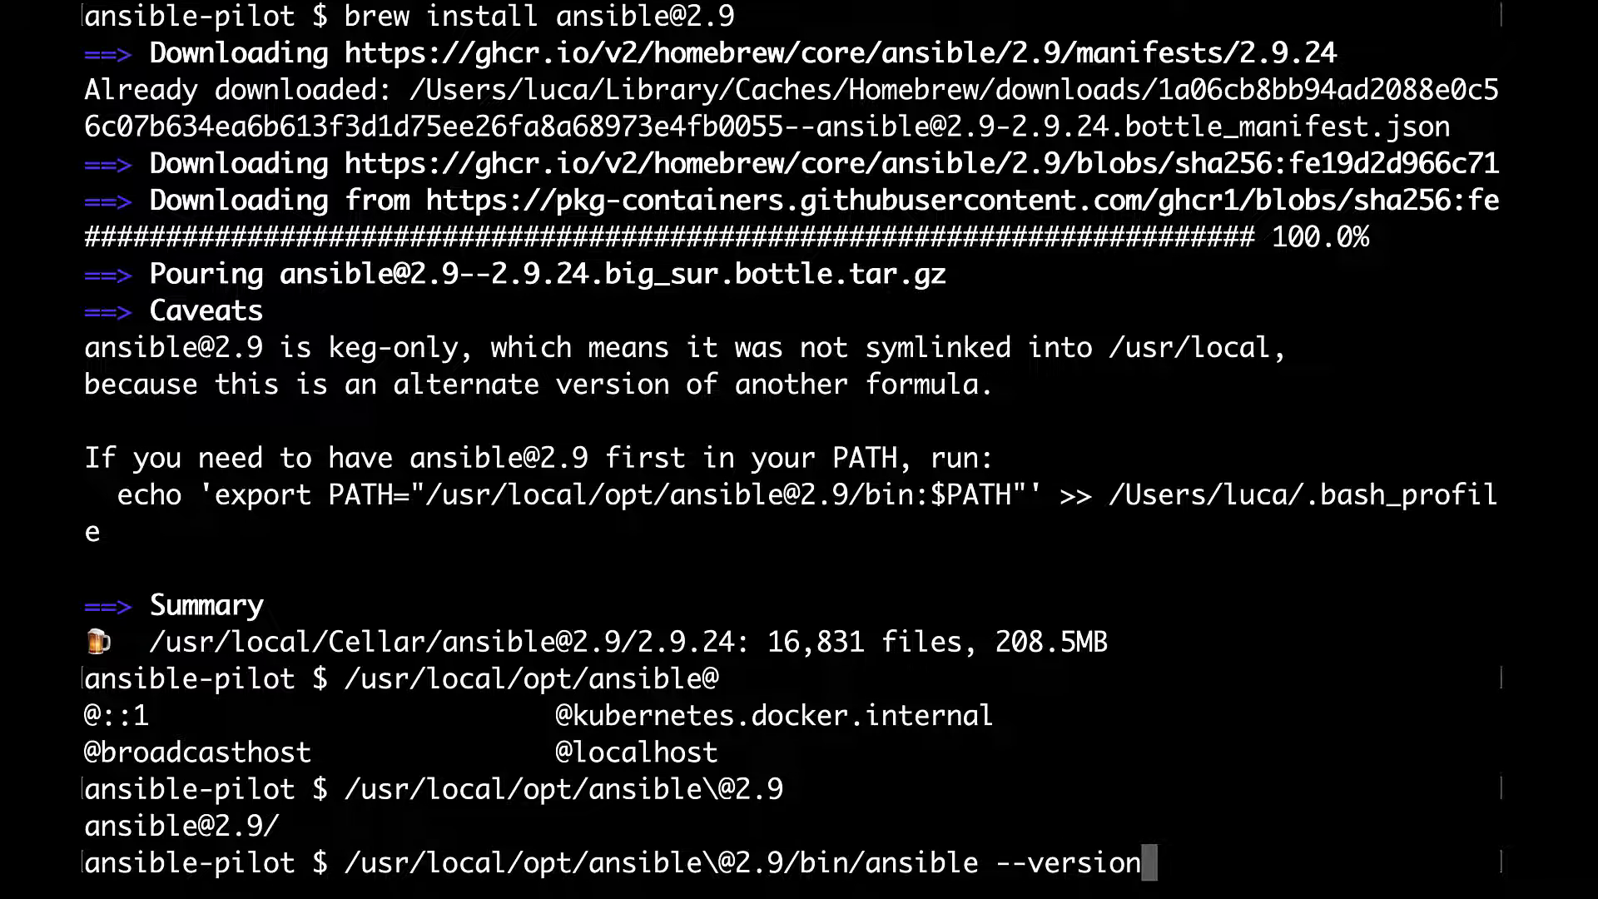
pyautogui.press('Return')
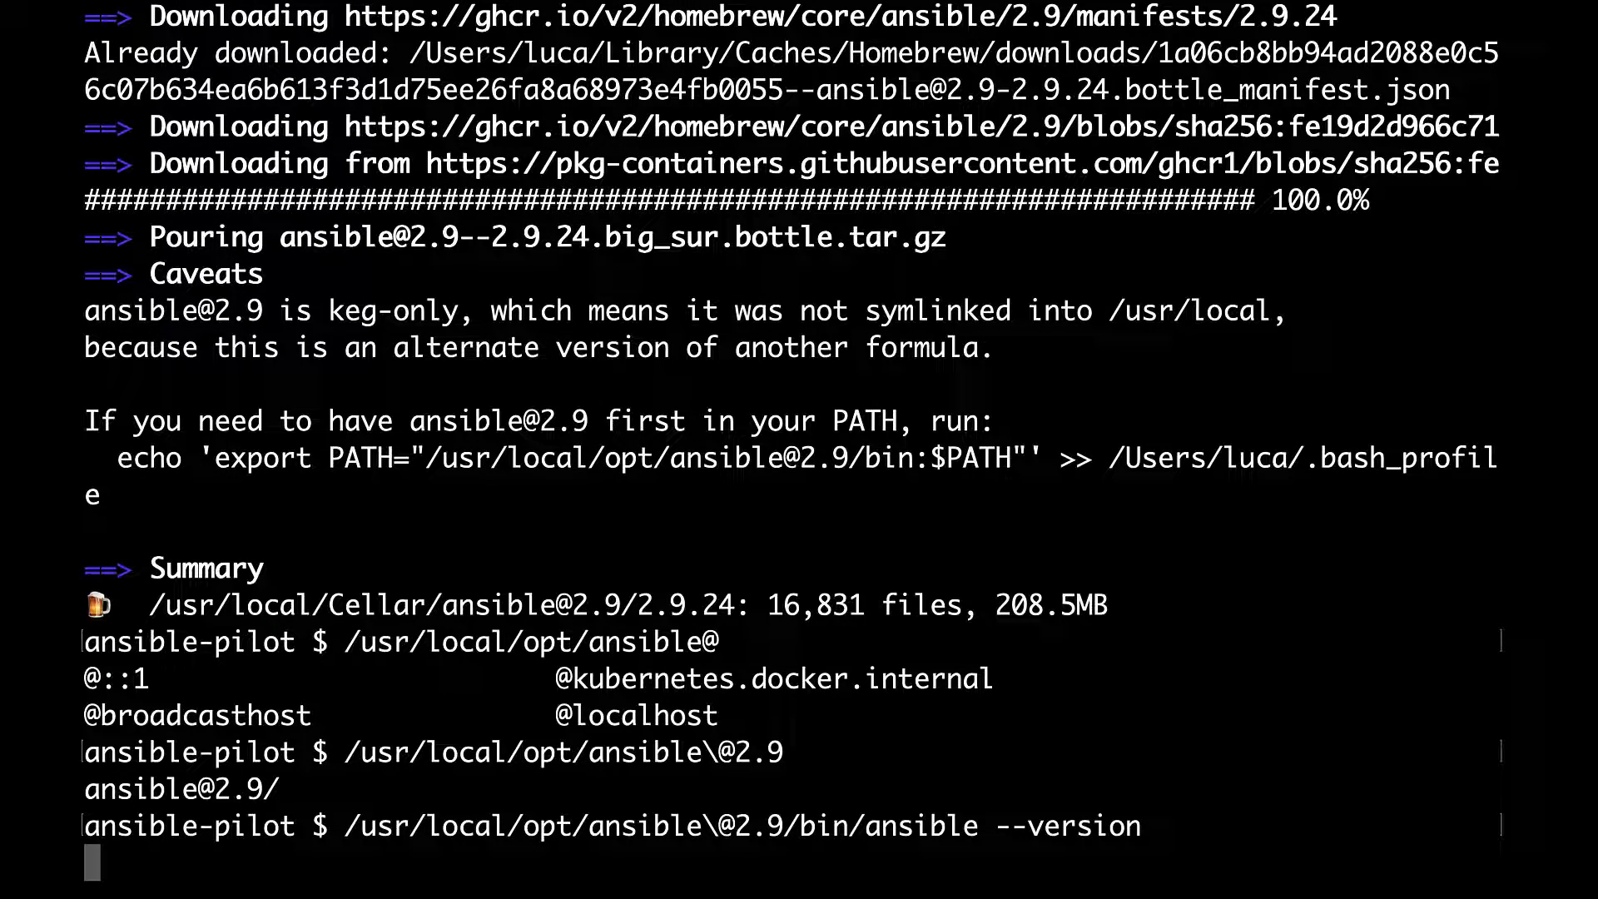